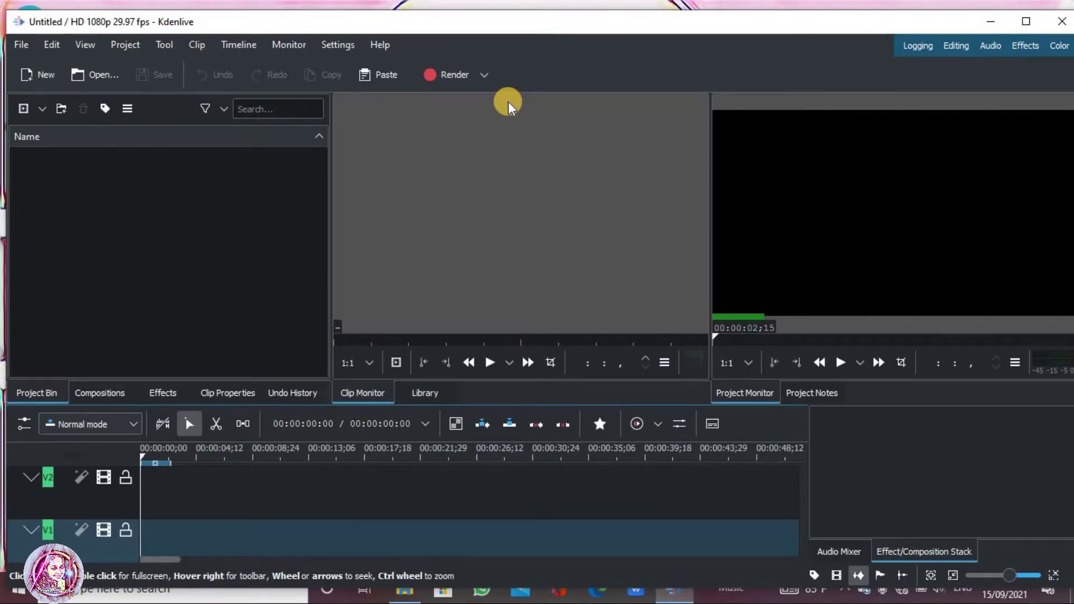
pyautogui.press('i')
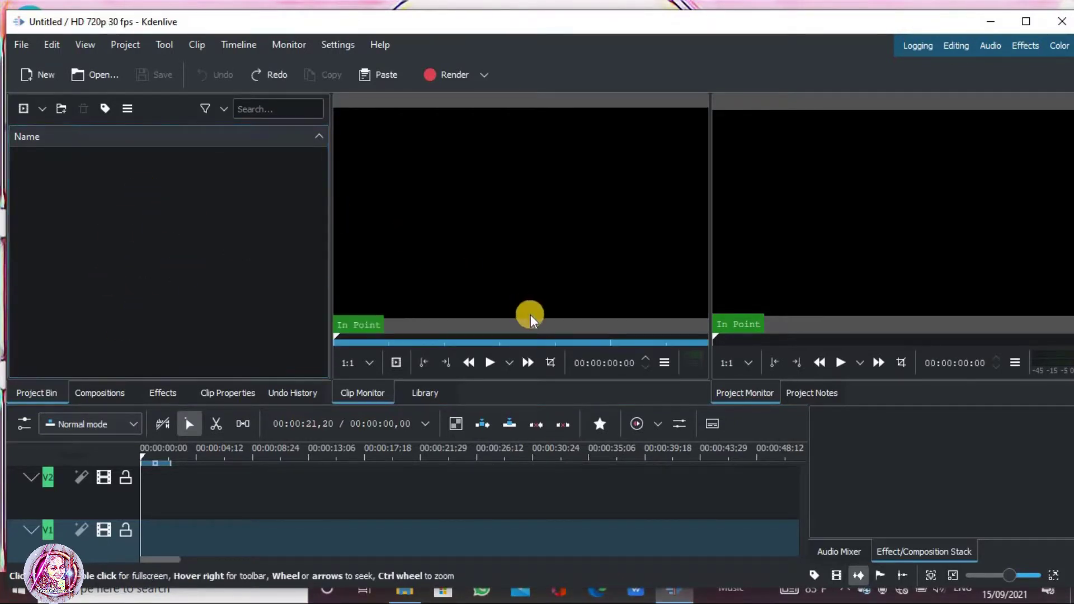
pyautogui.click(485, 239)
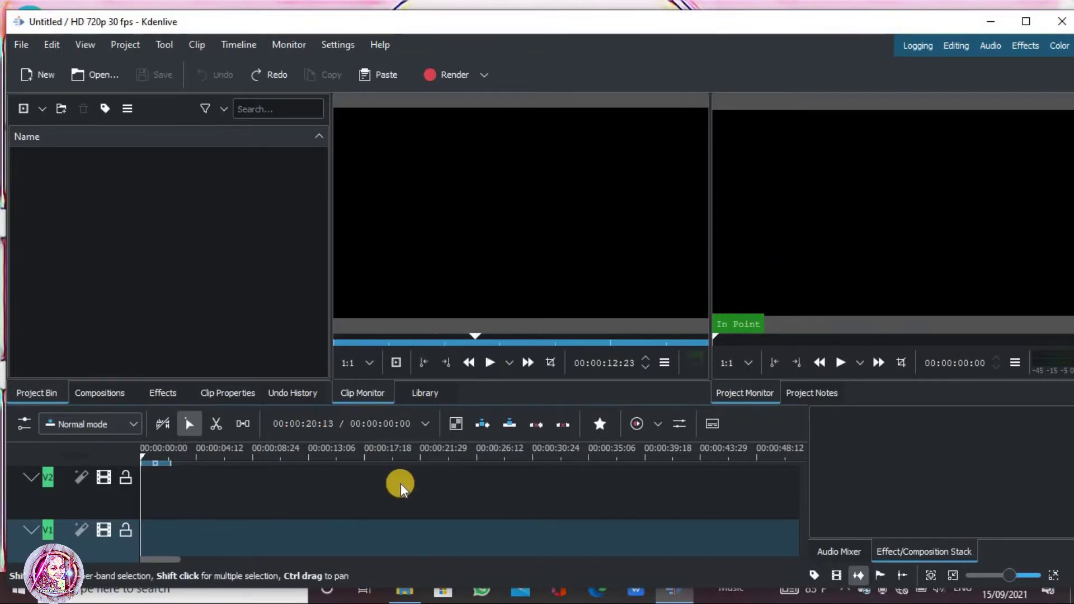
# Import VID20200615091043.mp4 from the file browser into the project bin.
pyautogui.click(410, 592)
pyautogui.moveTo(744, 328); pyautogui.dragTo(170, 239)
pyautogui.click(224, 360)
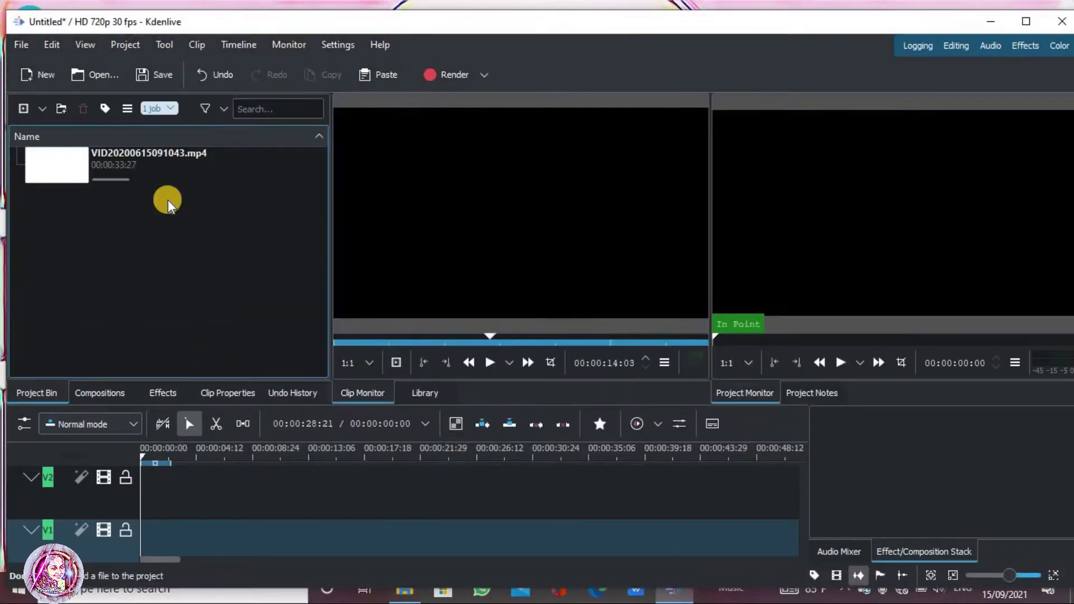
# Play a short part of the imported video in the clip monitor.
pyautogui.click(156, 168)
pyautogui.click(494, 364)
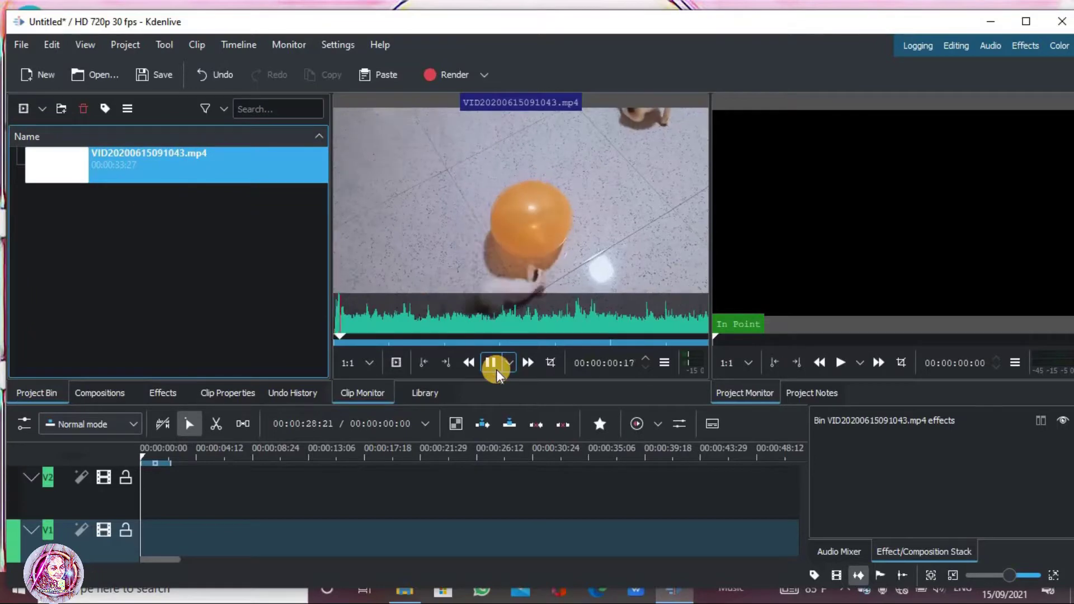
pyautogui.click(497, 370)
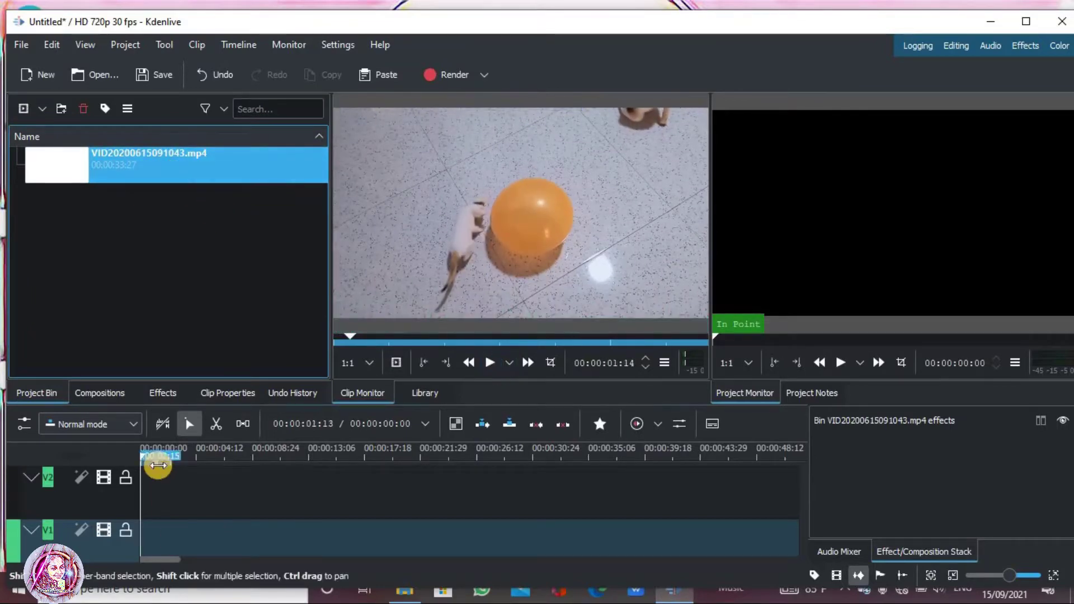
# Place the imported video at the start of track V2 and briefly play it in the project monitor.
pyautogui.moveTo(127, 193); pyautogui.dragTo(136, 506)
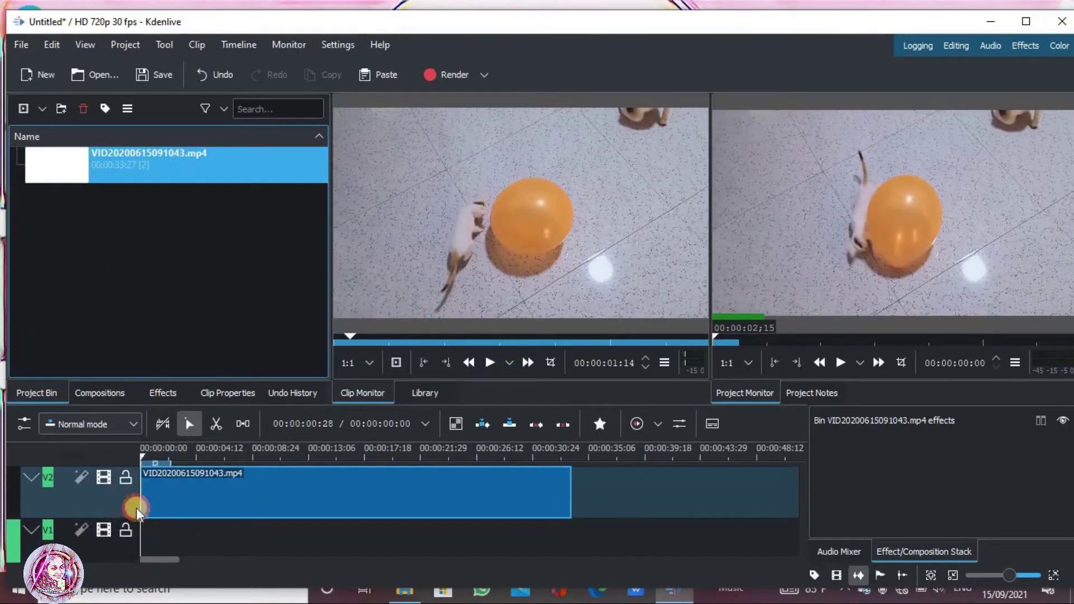
pyautogui.click(949, 153)
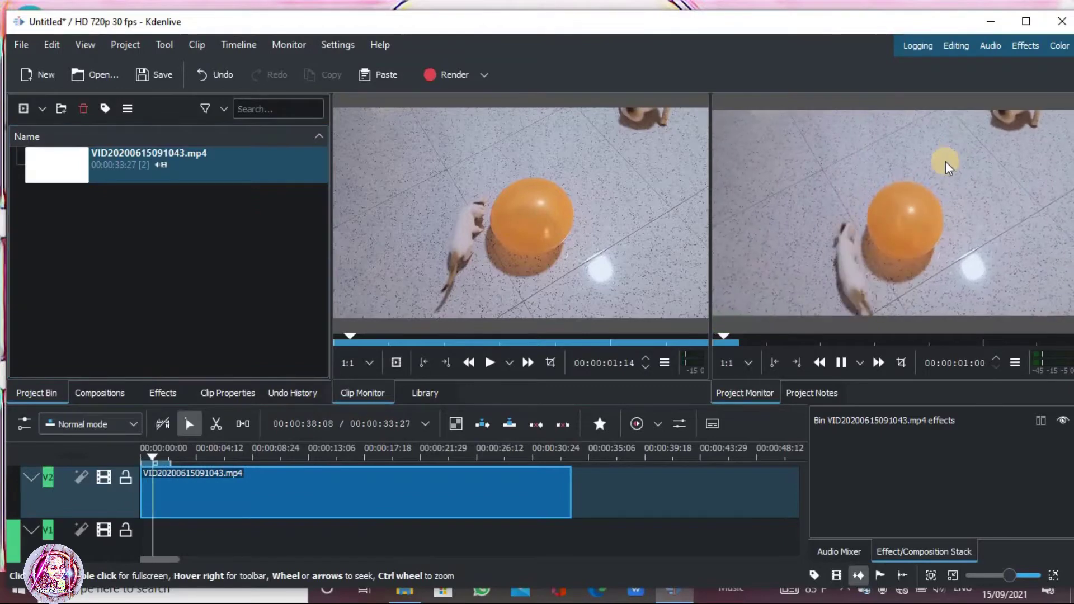
pyautogui.click(924, 193)
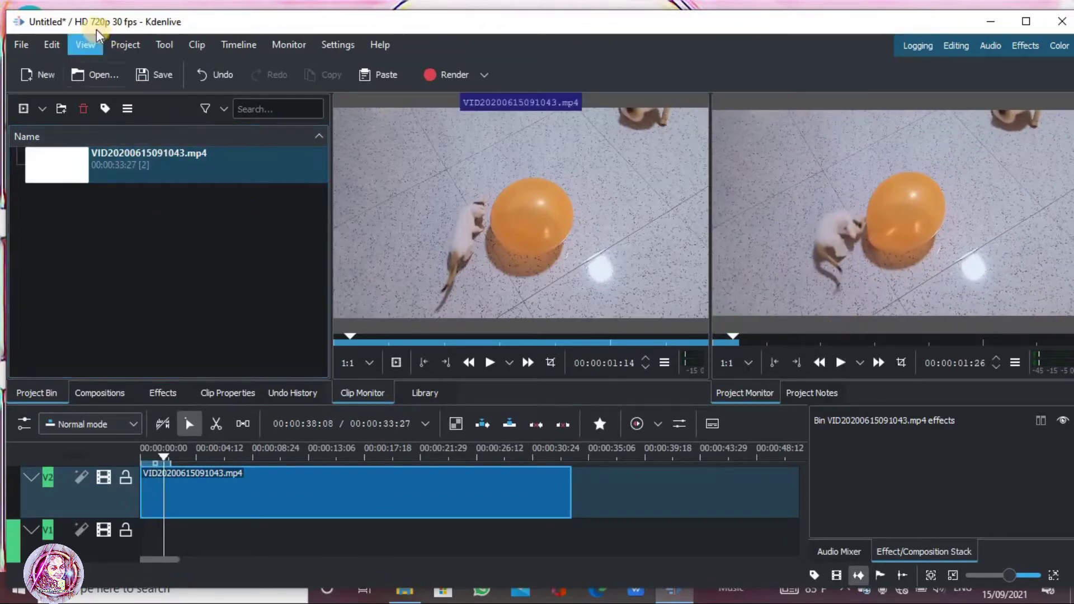
# Switch the program window to full screen mode.
pyautogui.click(87, 49)
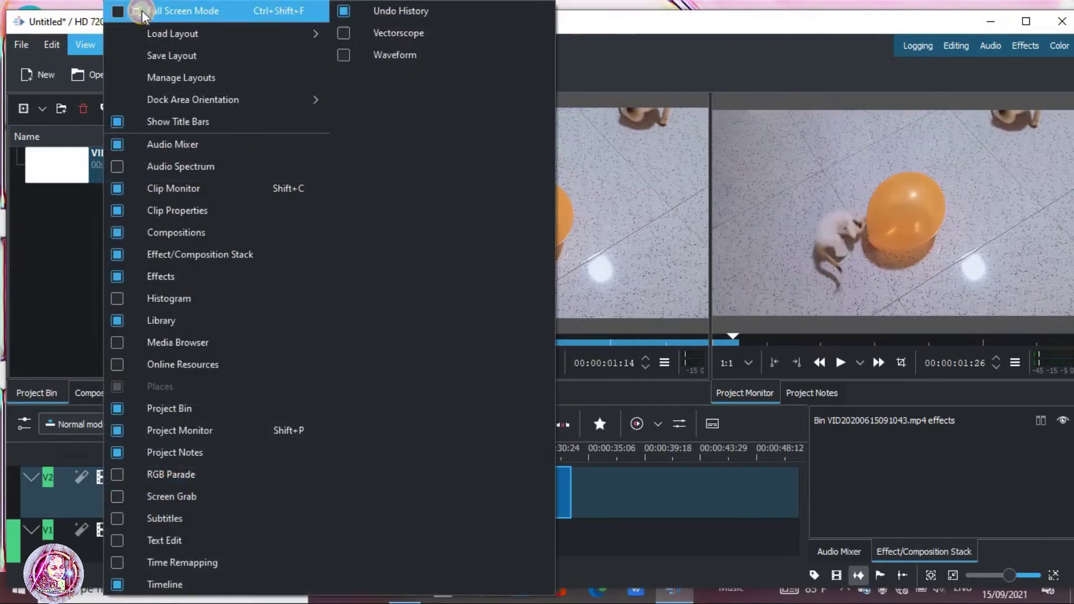
pyautogui.click(144, 12)
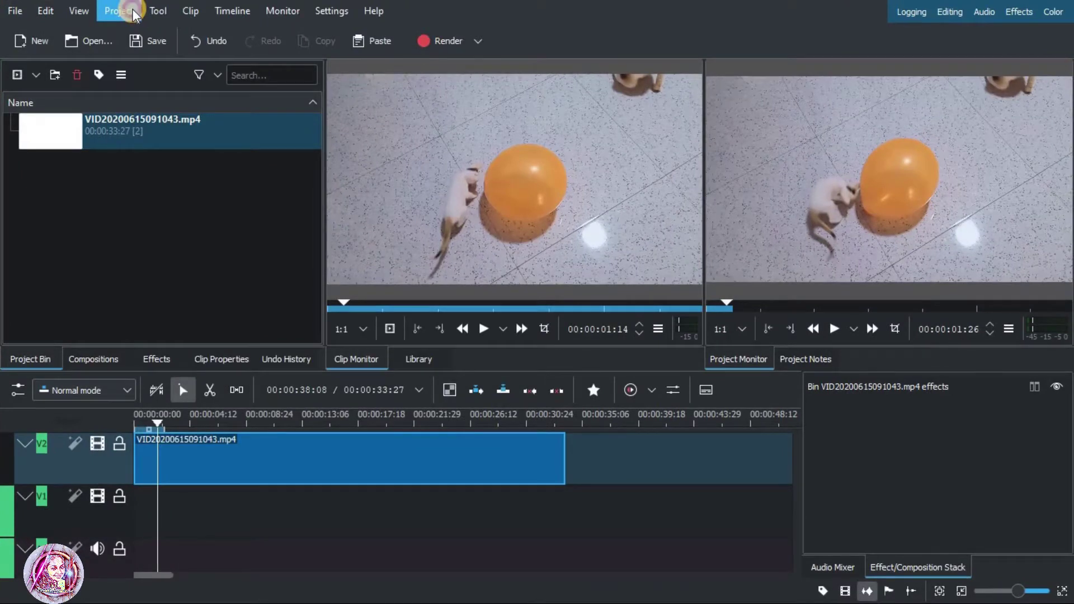
# Start a new title clip and make its background fully transparent with an opacity of 0.
pyautogui.click(134, 13)
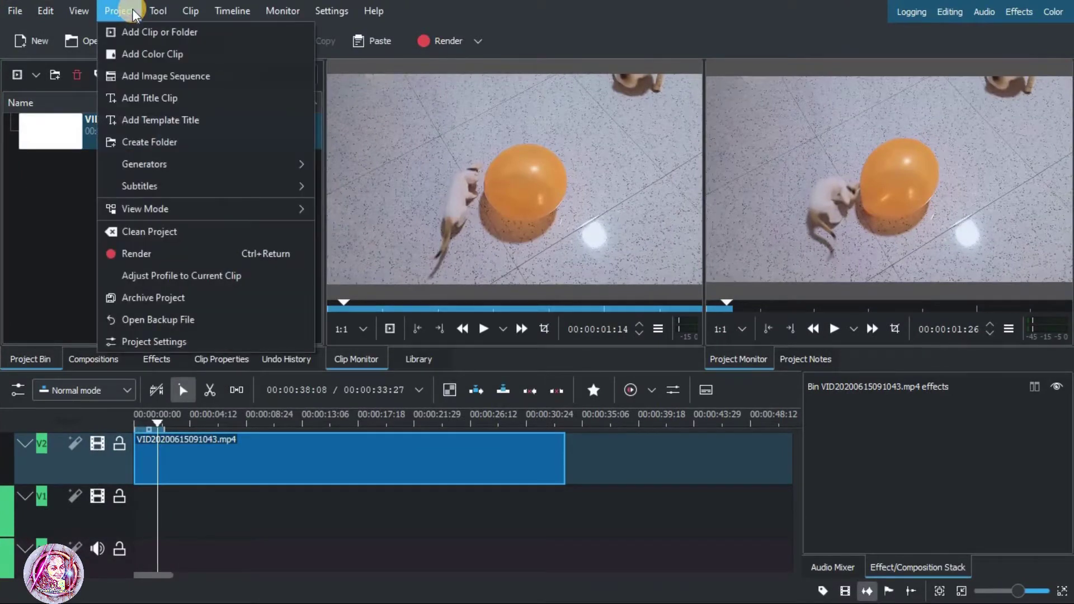
pyautogui.click(147, 99)
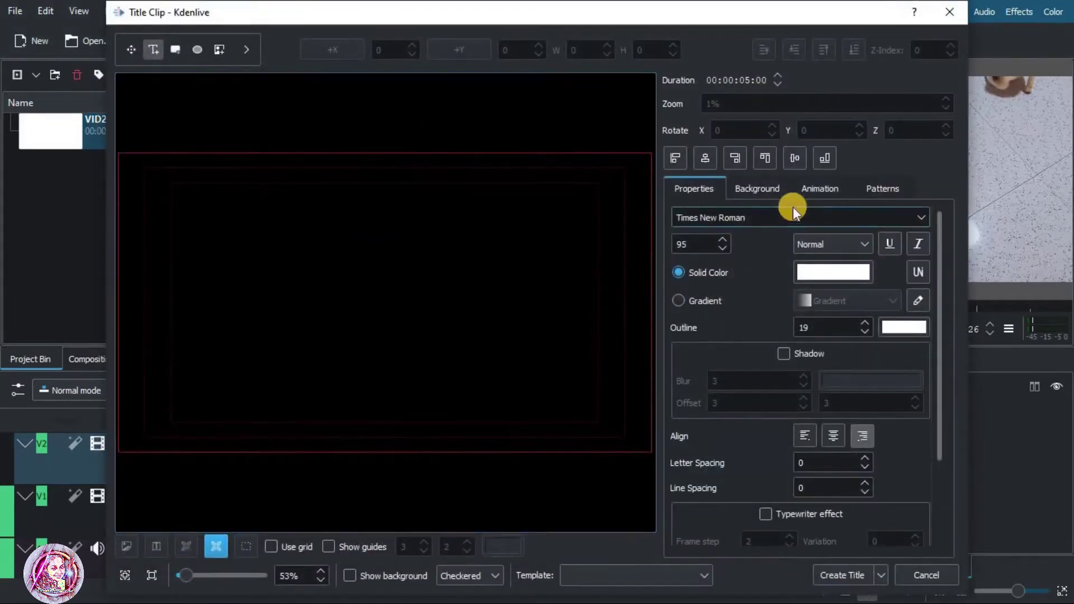
pyautogui.click(762, 190)
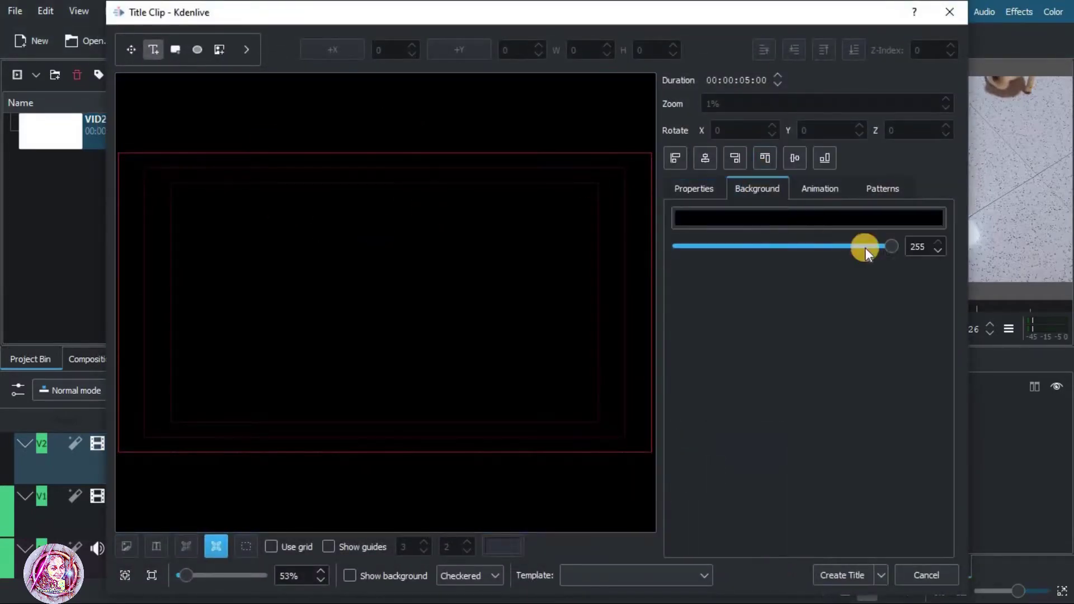
pyautogui.moveTo(890, 243); pyautogui.dragTo(678, 246)
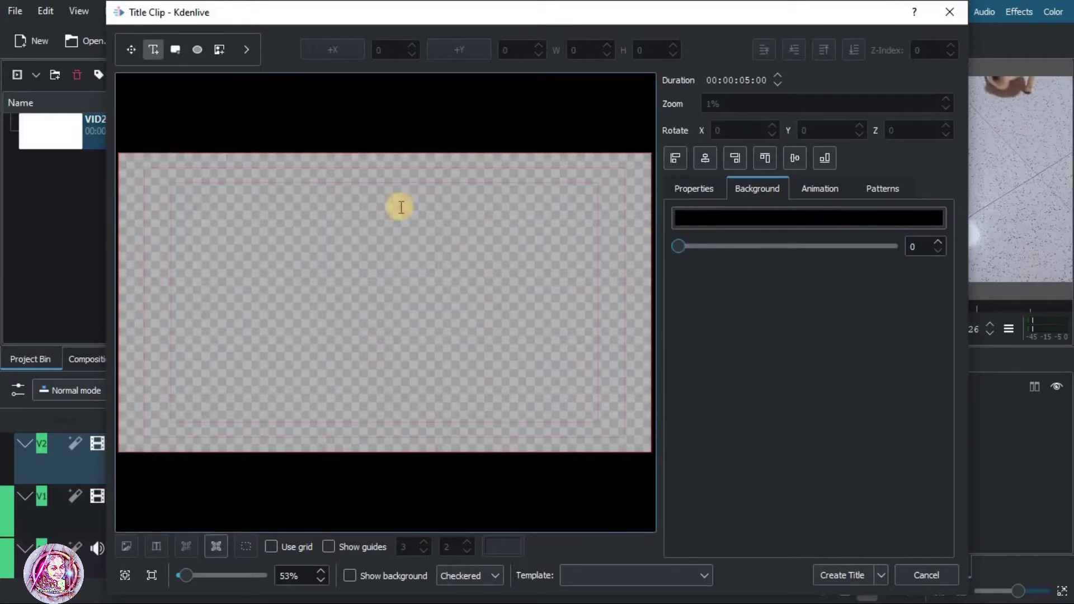
# Add the text "SL Creative Universe" near the top of the title frame, at about X 256, Y 94.
pyautogui.click(335, 227)
pyautogui.write('SL')
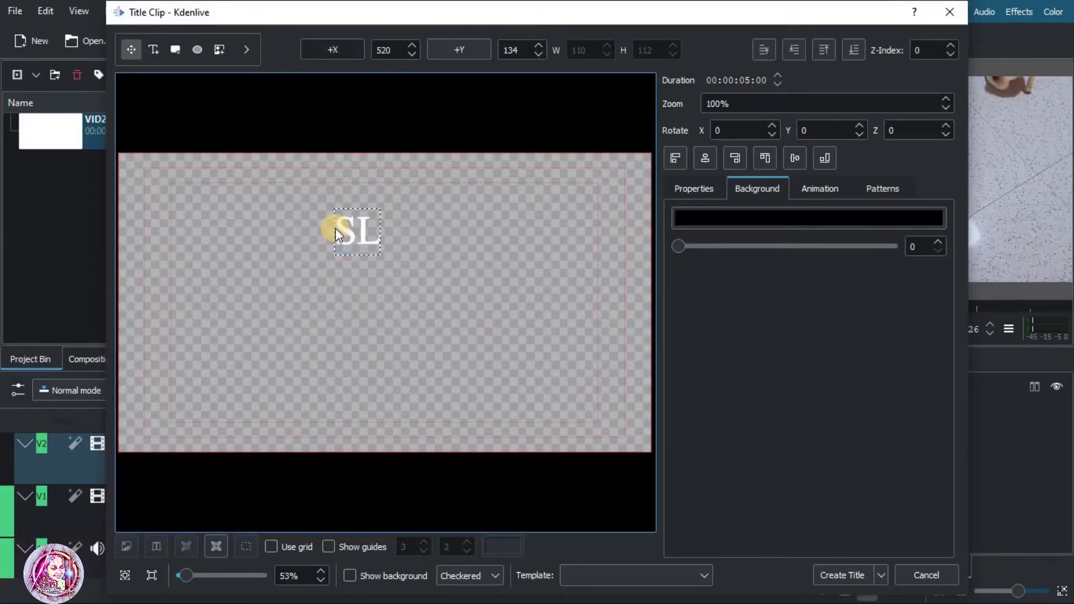
pyautogui.write(' Creative Universe')
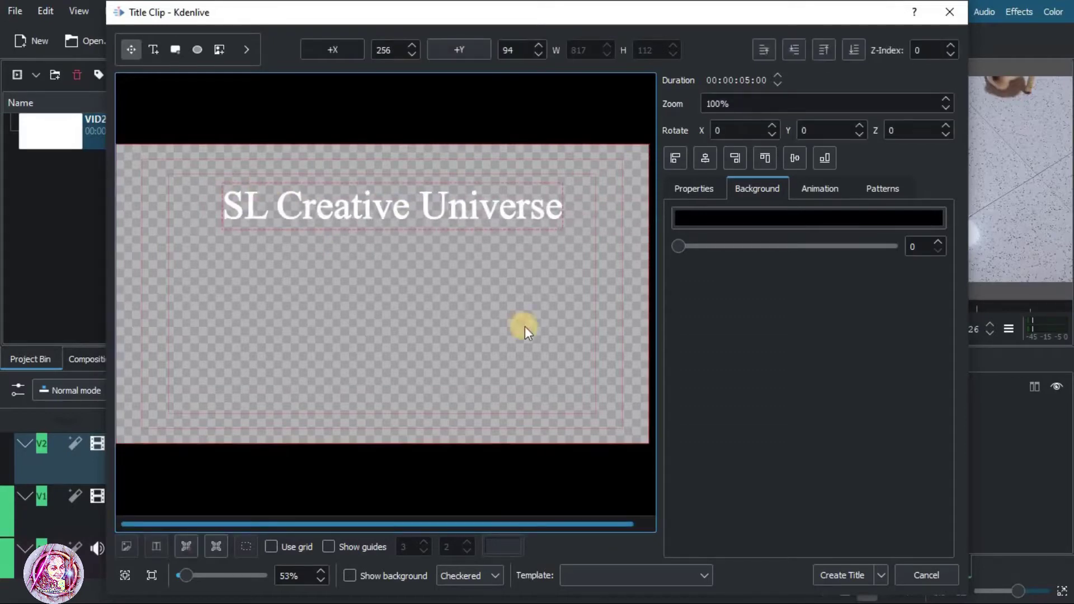
# Format the title text in Snap ITC at size 70, bold and italic.
pyautogui.click(694, 189)
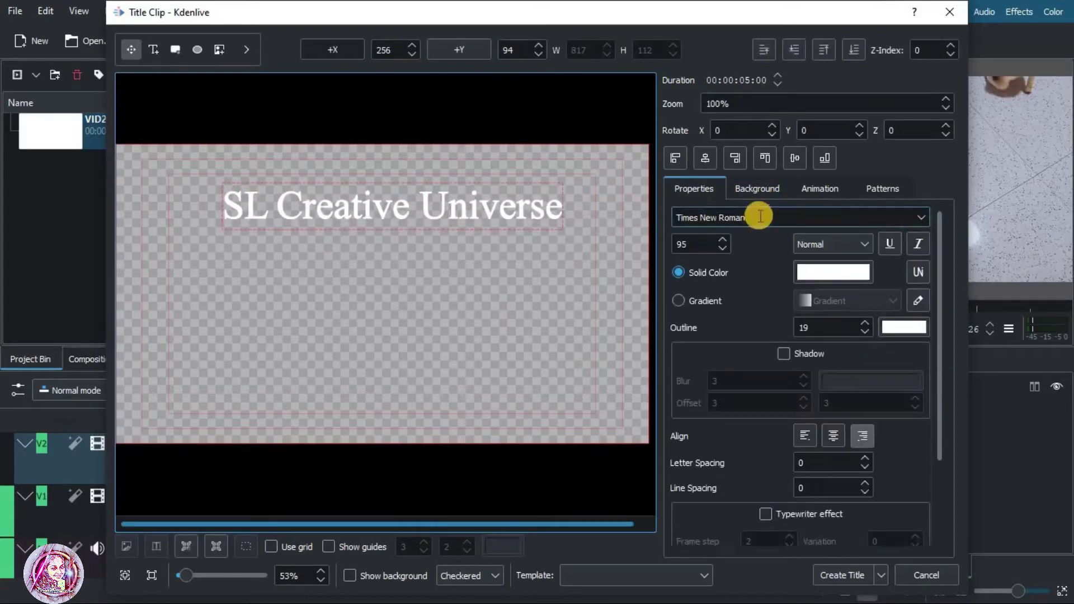
pyautogui.click(920, 221)
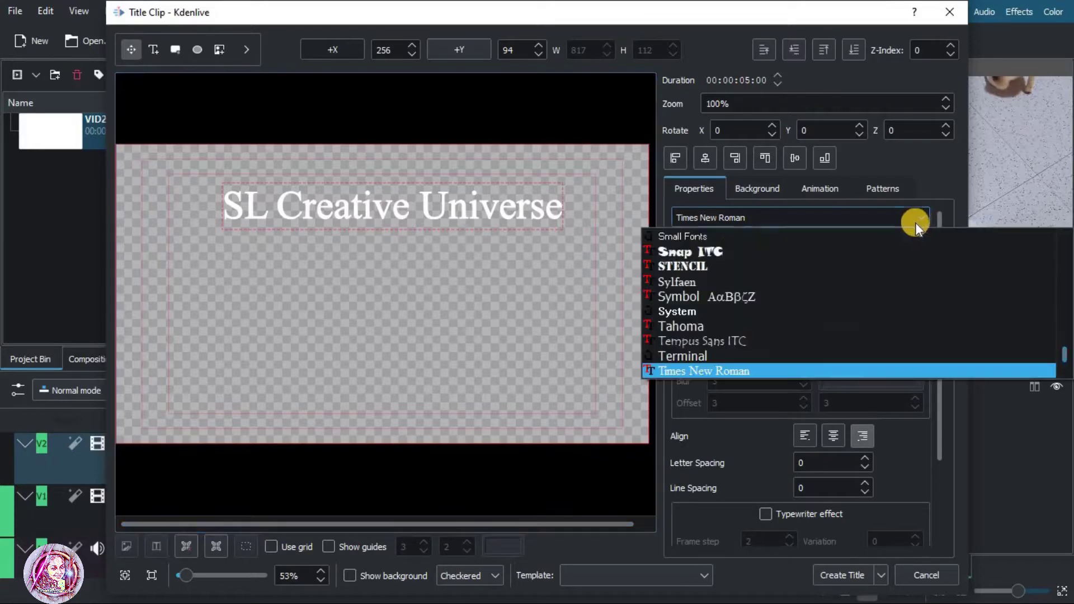
pyautogui.click(835, 257)
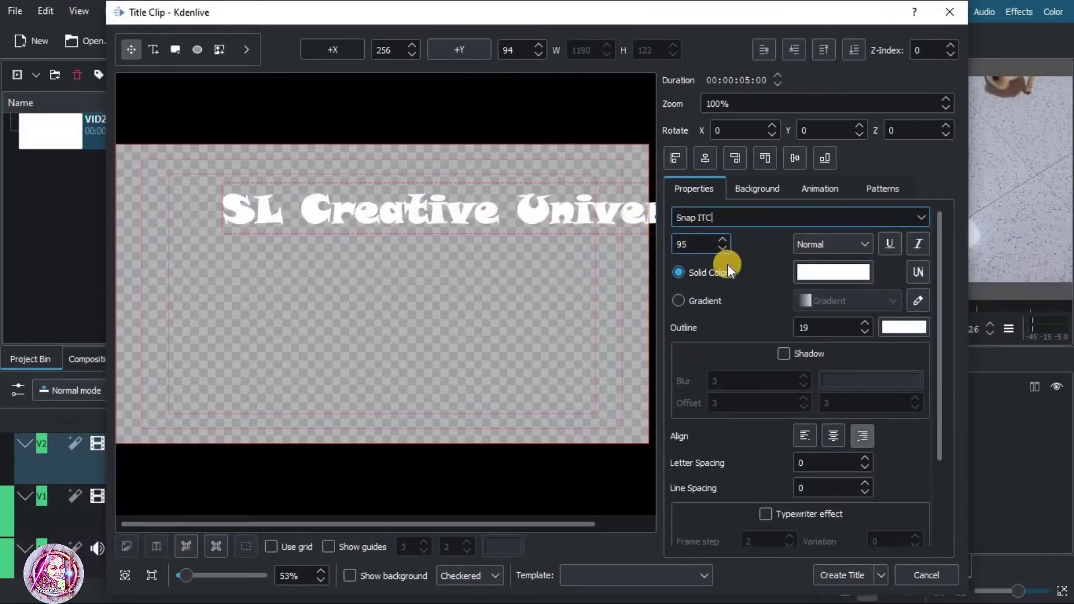
pyautogui.doubleClick(678, 245)
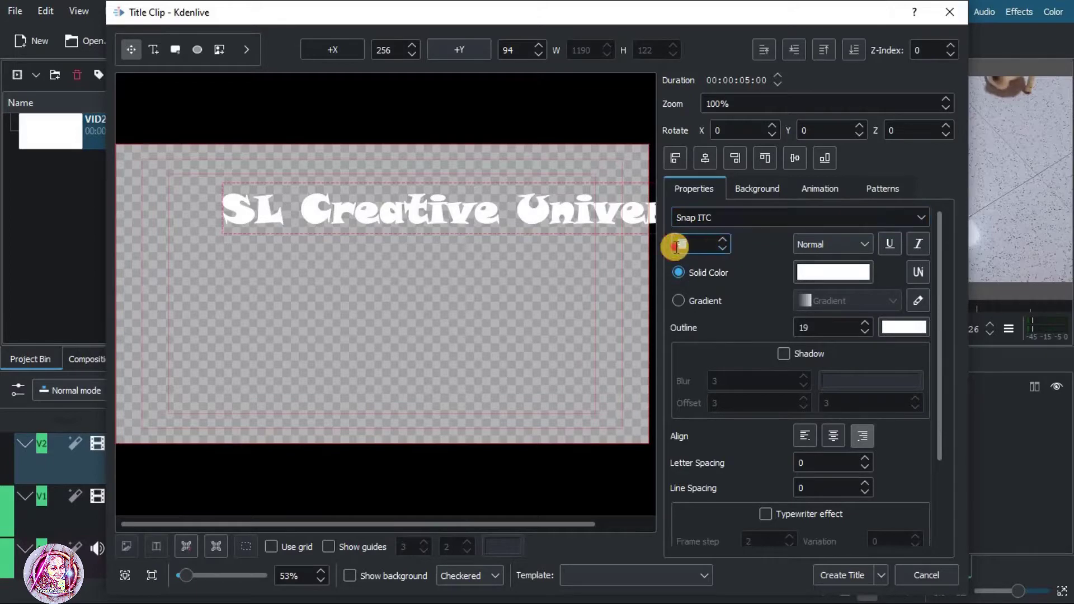
pyautogui.write('80')
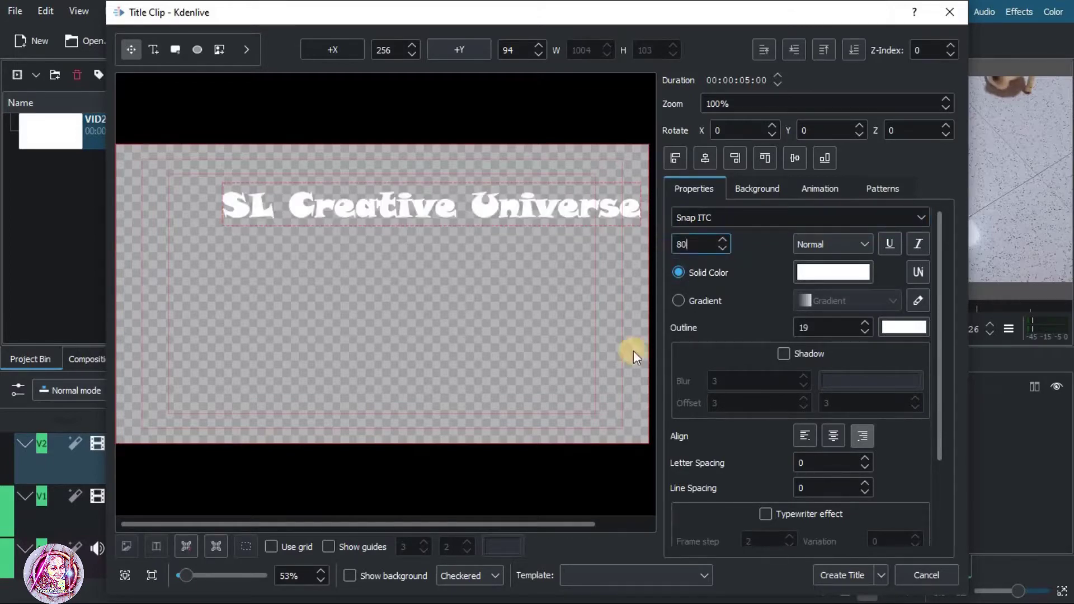
pyautogui.doubleClick(664, 245)
pyautogui.write('70')
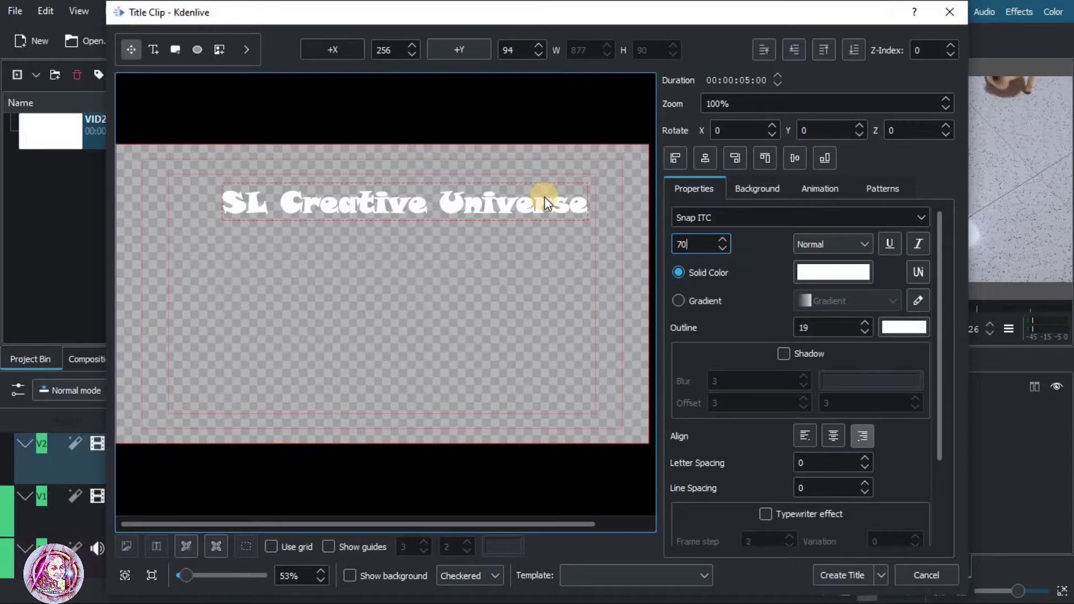
pyautogui.click(864, 244)
pyautogui.click(820, 308)
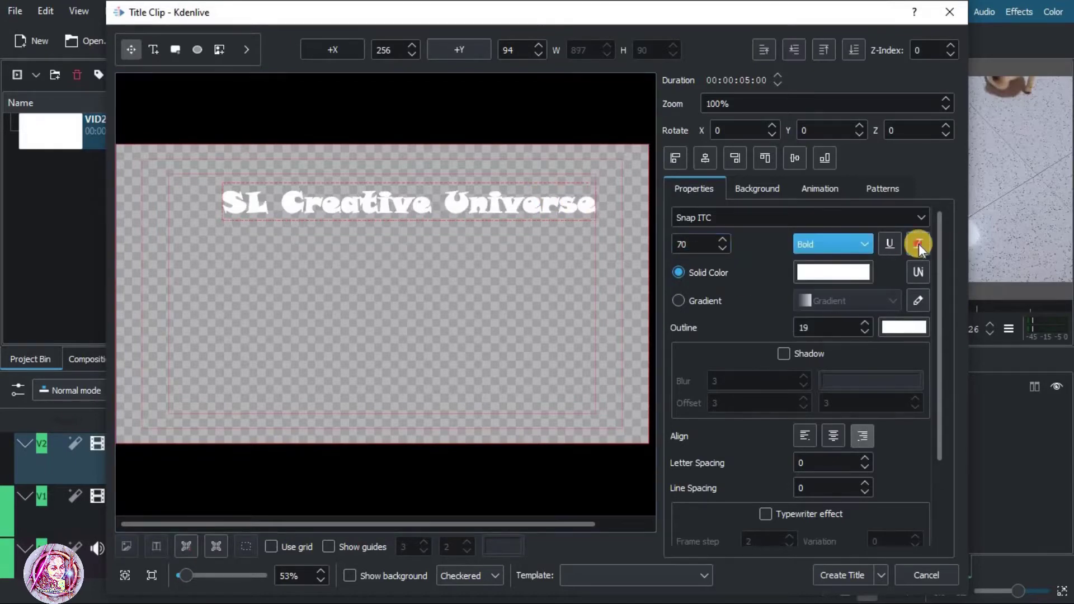
# Colour the title text dark blue and switch its fill from solid colour to gradient.
pyautogui.click(812, 270)
pyautogui.click(417, 215)
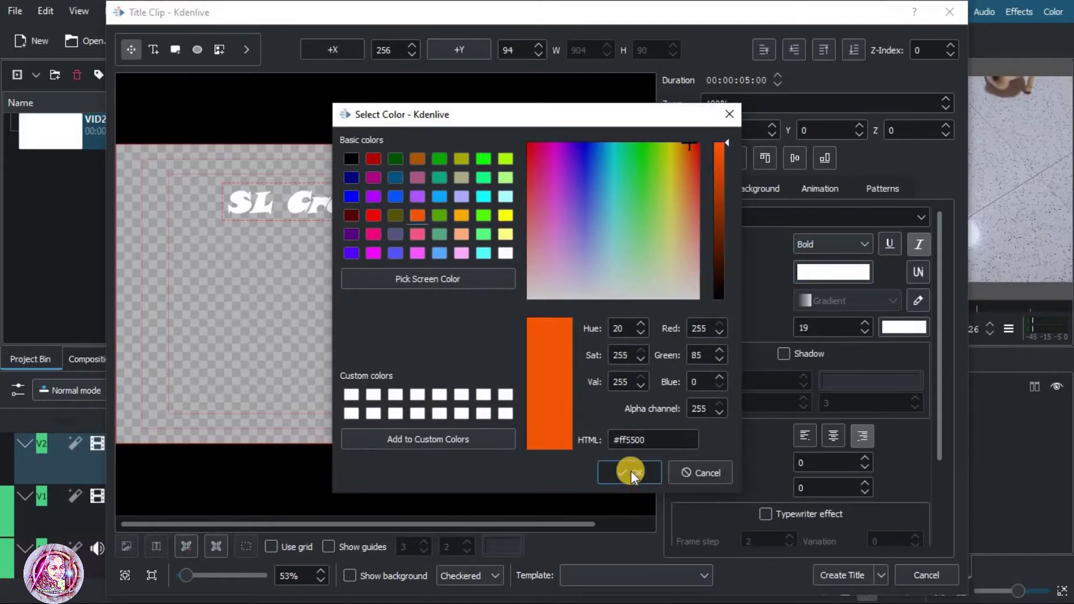
pyautogui.click(356, 182)
pyautogui.click(630, 473)
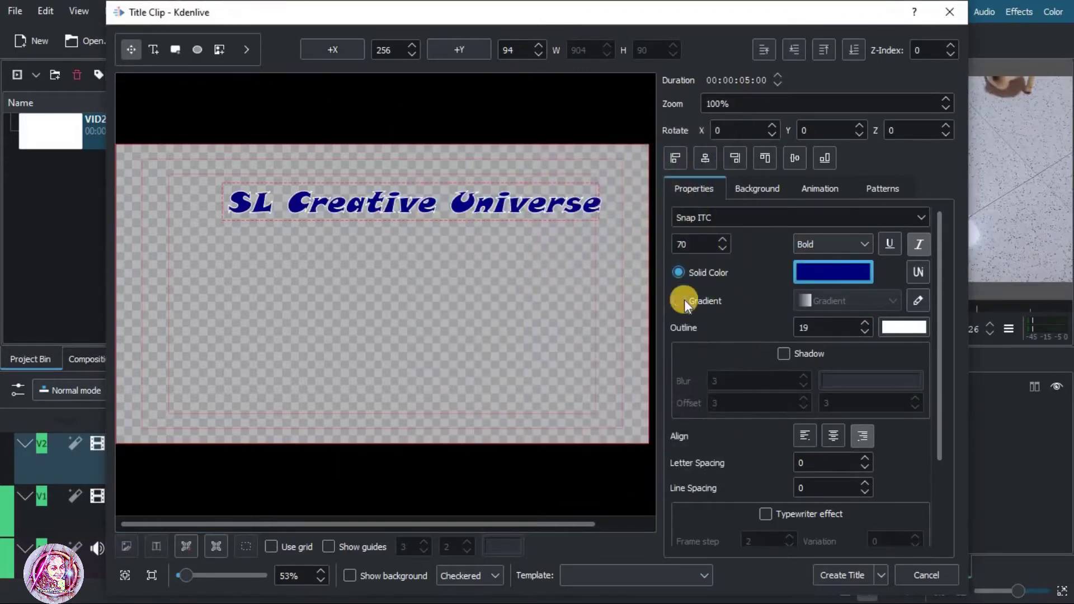
pyautogui.click(672, 301)
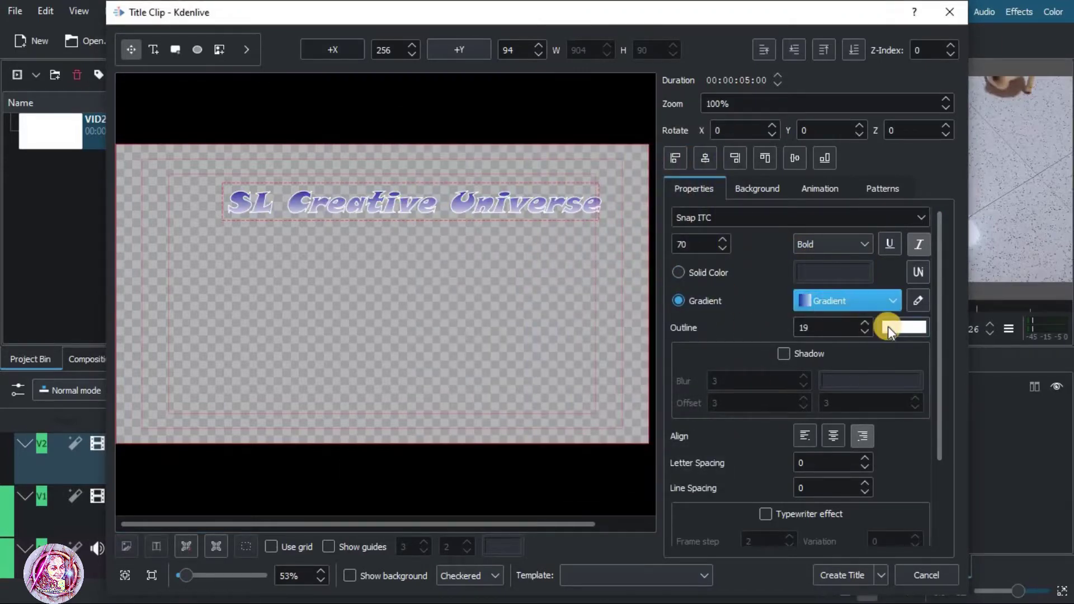
# Change the title text's outline colour to black.
pyautogui.click(895, 327)
pyautogui.click(352, 159)
pyautogui.click(623, 474)
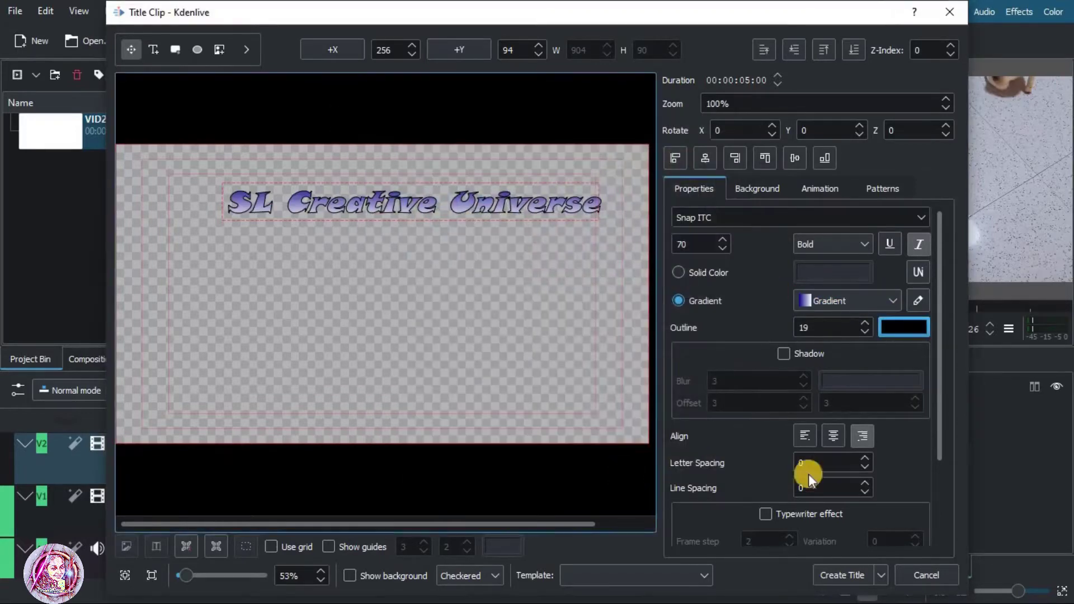
# Enable the typewriter effect for the title text and create the title clip.
pyautogui.moveTo(938, 391); pyautogui.dragTo(941, 457)
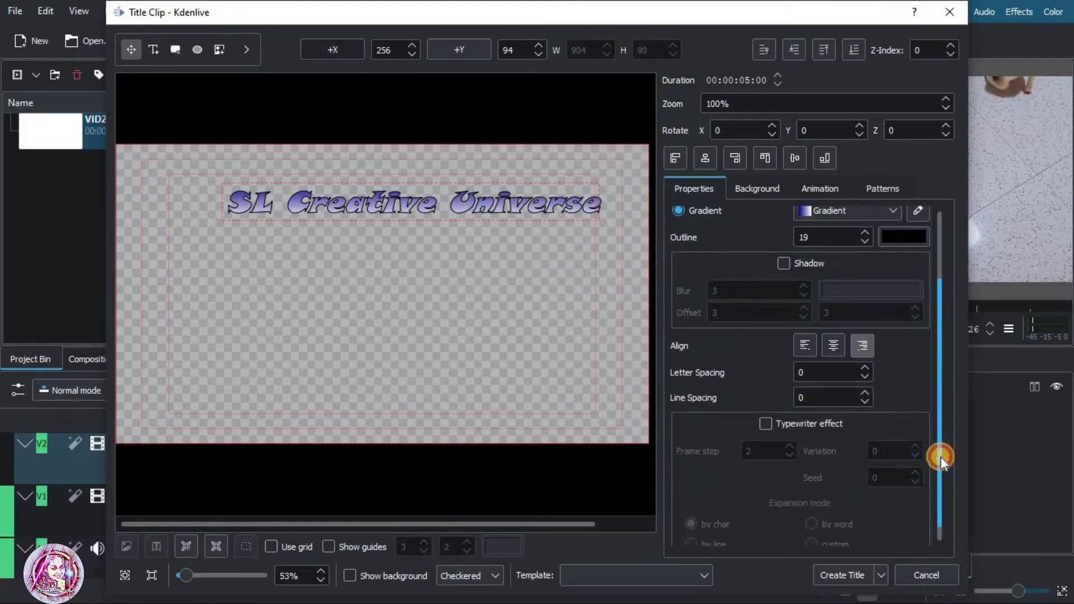
pyautogui.click(765, 423)
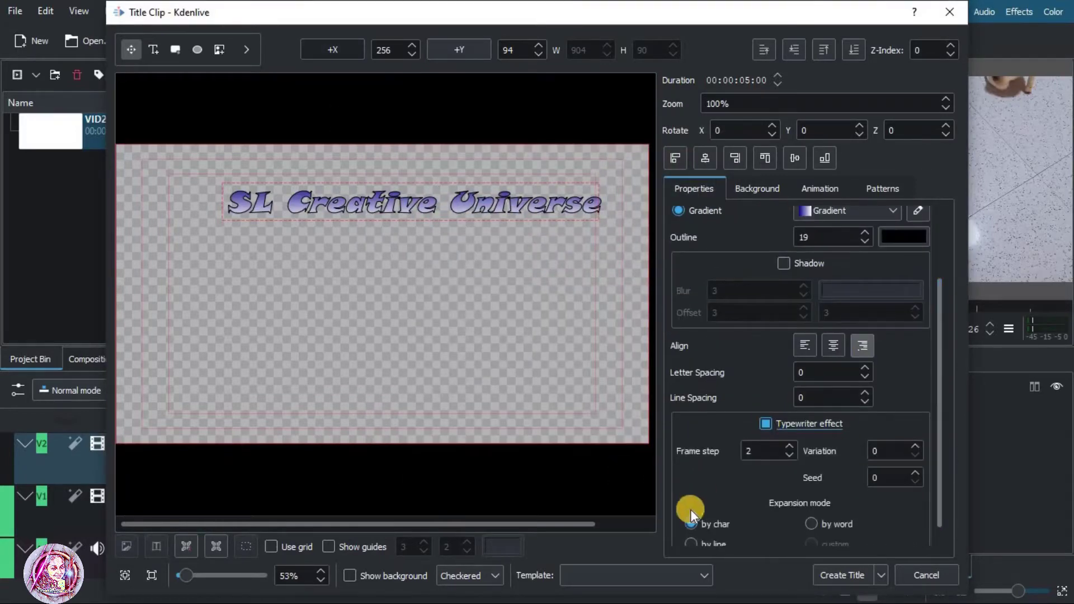
pyautogui.click(848, 572)
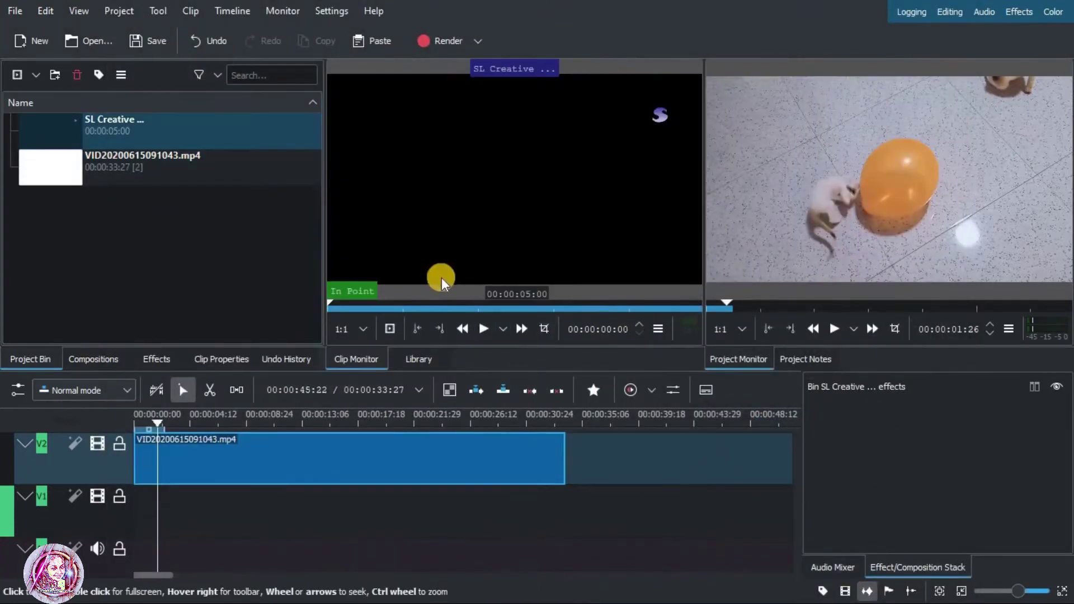
# Play the new title clip in the clip monitor to check its typewriter animation.
pyautogui.click(482, 330)
pyautogui.click(482, 330)
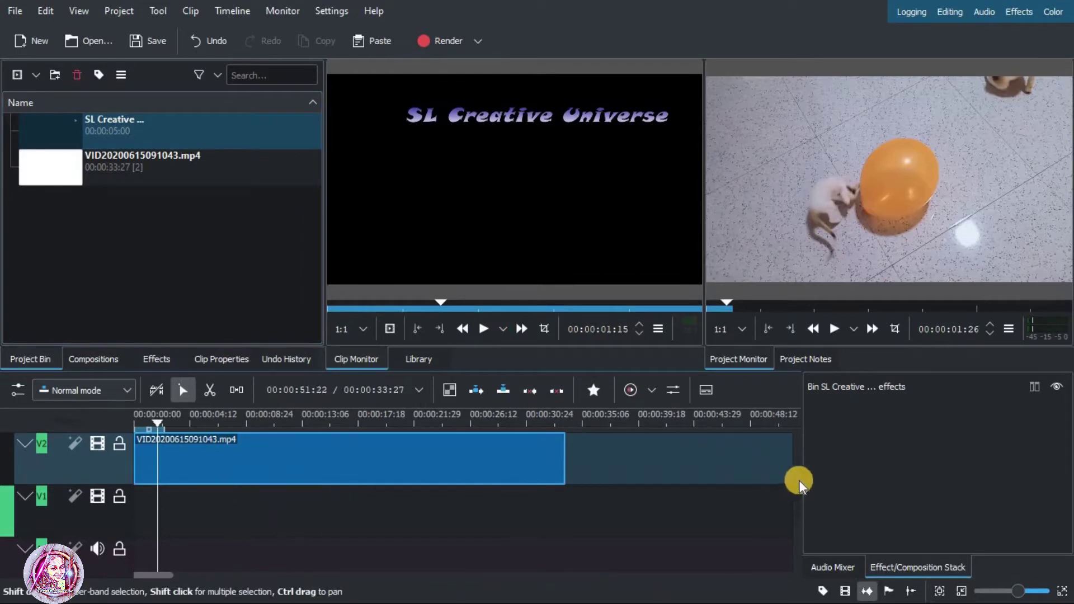
# Move the video clip down to track V1 and place the title clip near the start of track V2 above it.
pyautogui.moveTo(156, 464); pyautogui.dragTo(175, 504)
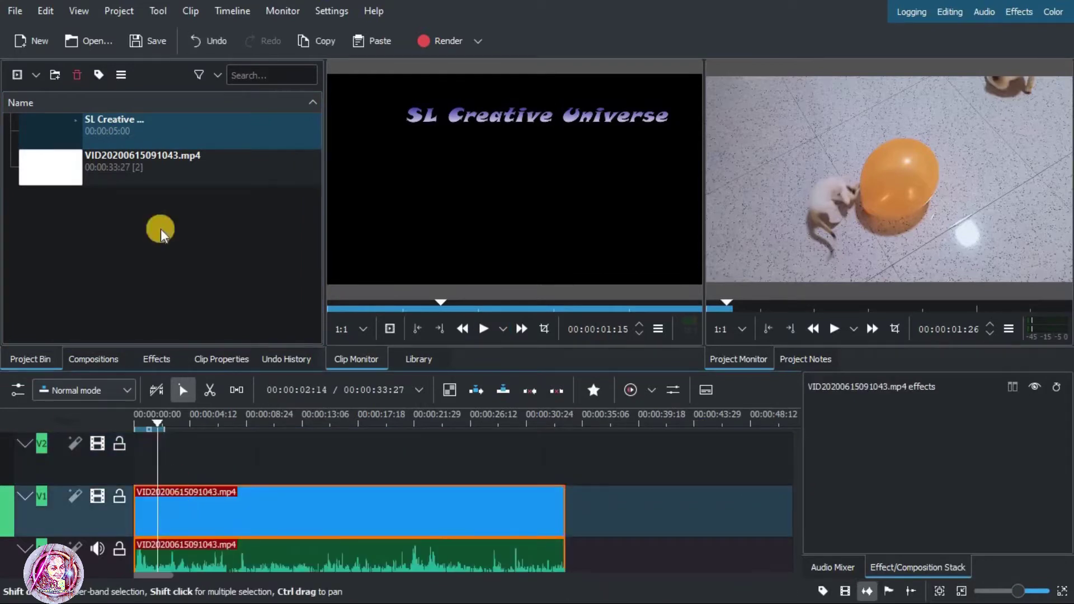
pyautogui.moveTo(156, 130); pyautogui.dragTo(148, 455)
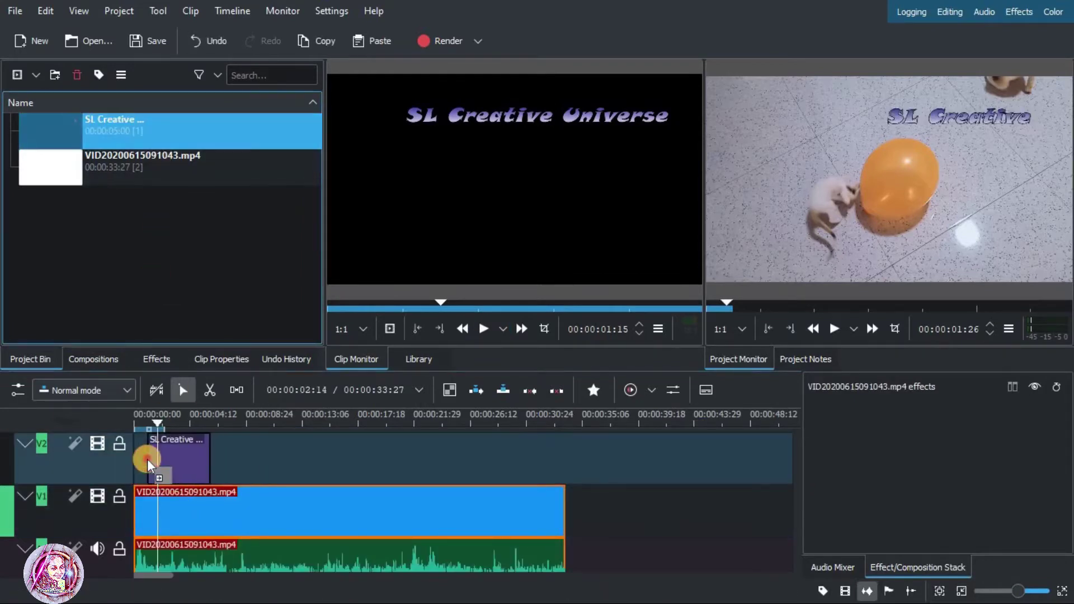
# Play back the timeline to check the title over the video, and select the title clip in the project bin.
pyautogui.click(140, 428)
pyautogui.press('space')
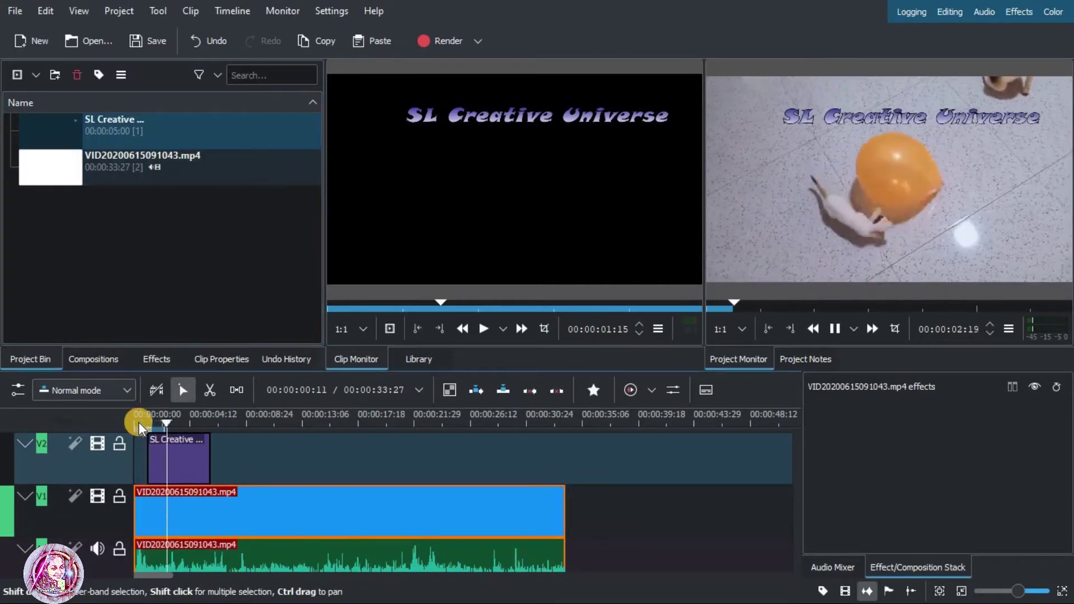
pyautogui.click(186, 140)
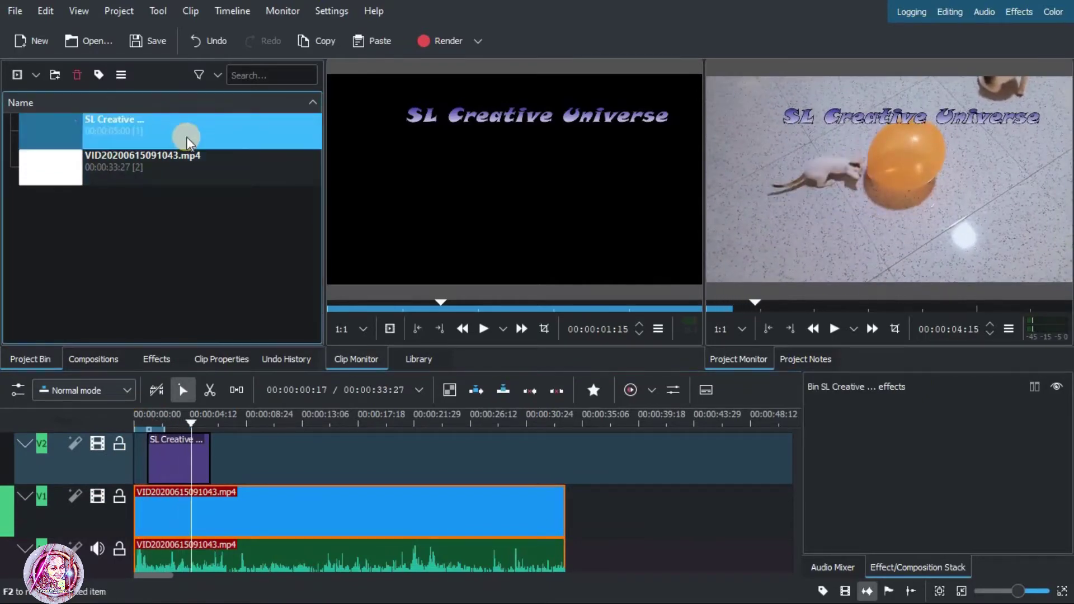
# Edit the title clip to use a green #00aa00 background at opacity 255, and update the title.
pyautogui.rightClick(186, 140)
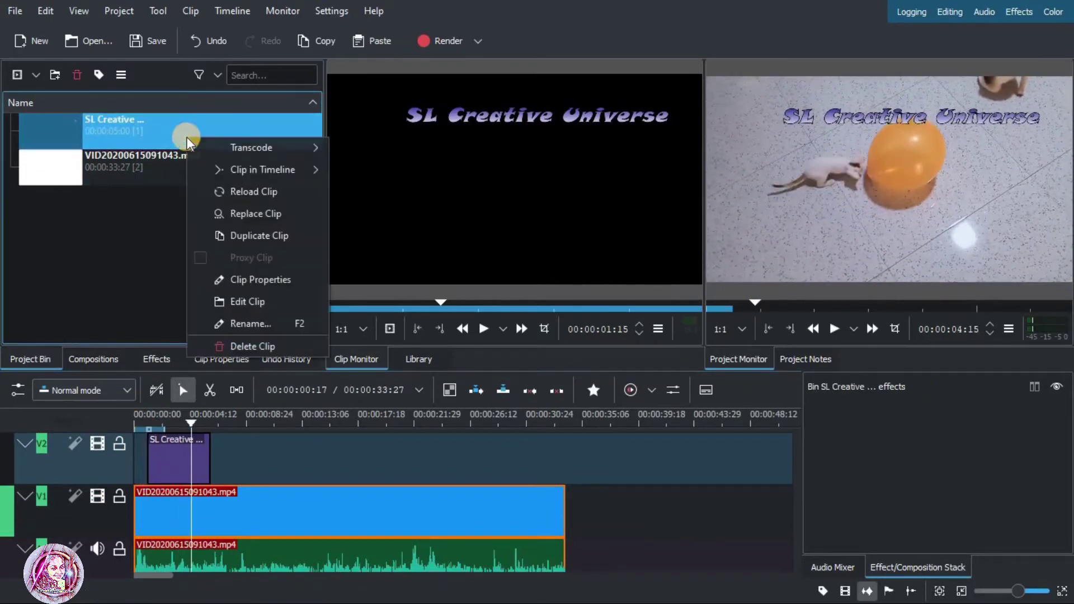
pyautogui.click(262, 302)
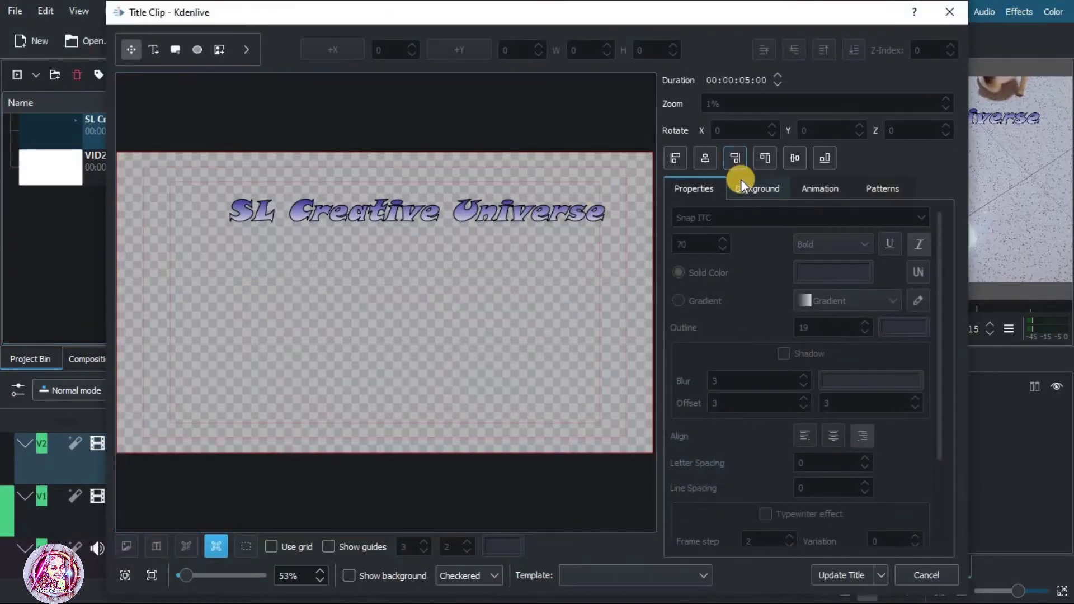
pyautogui.click(741, 180)
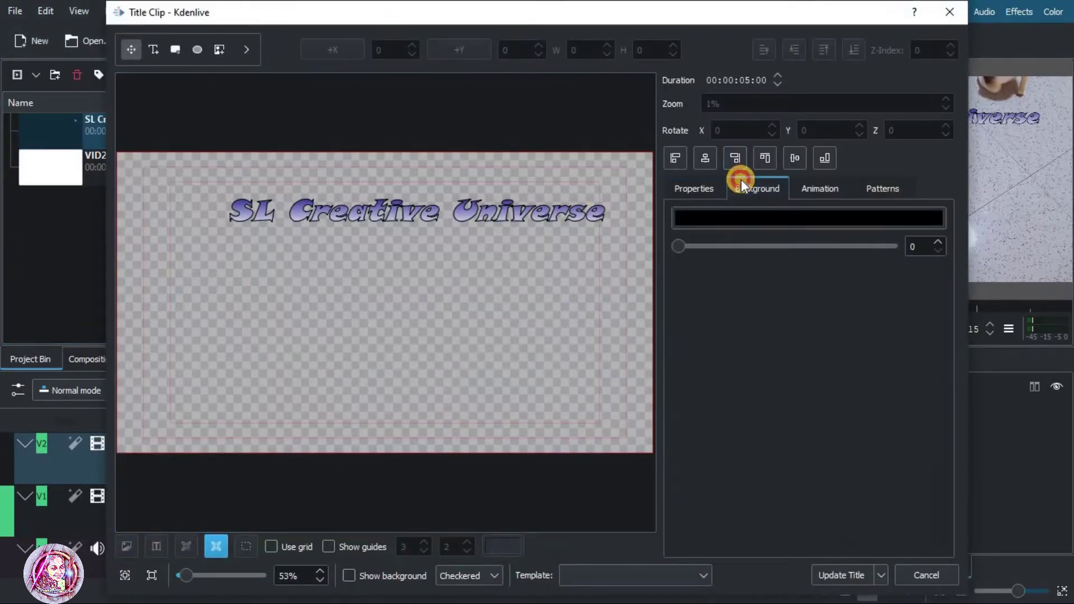
pyautogui.click(754, 223)
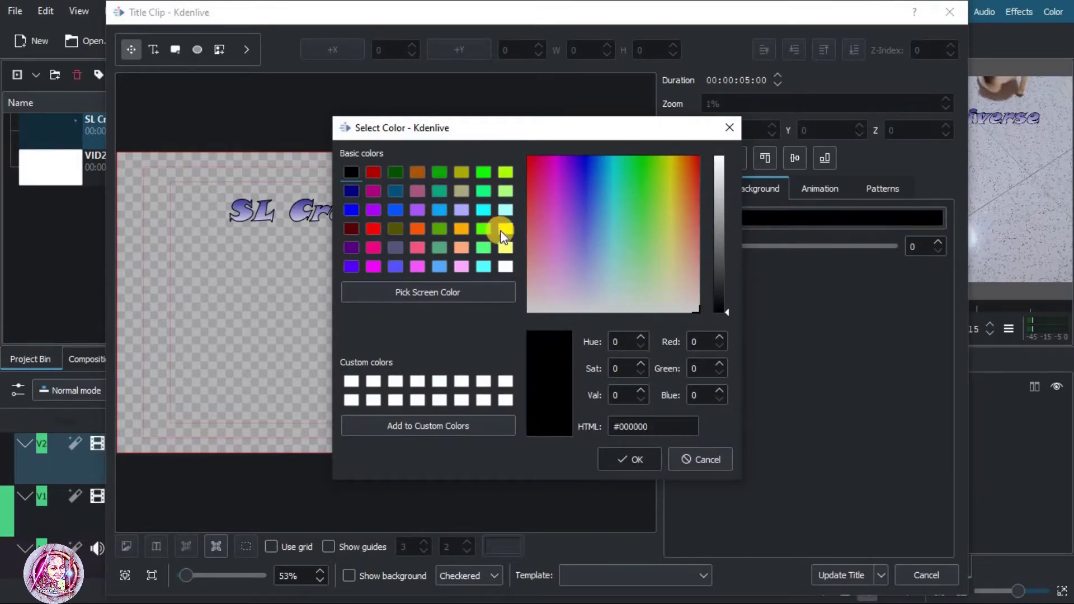
pyautogui.click(503, 229)
pyautogui.click(439, 172)
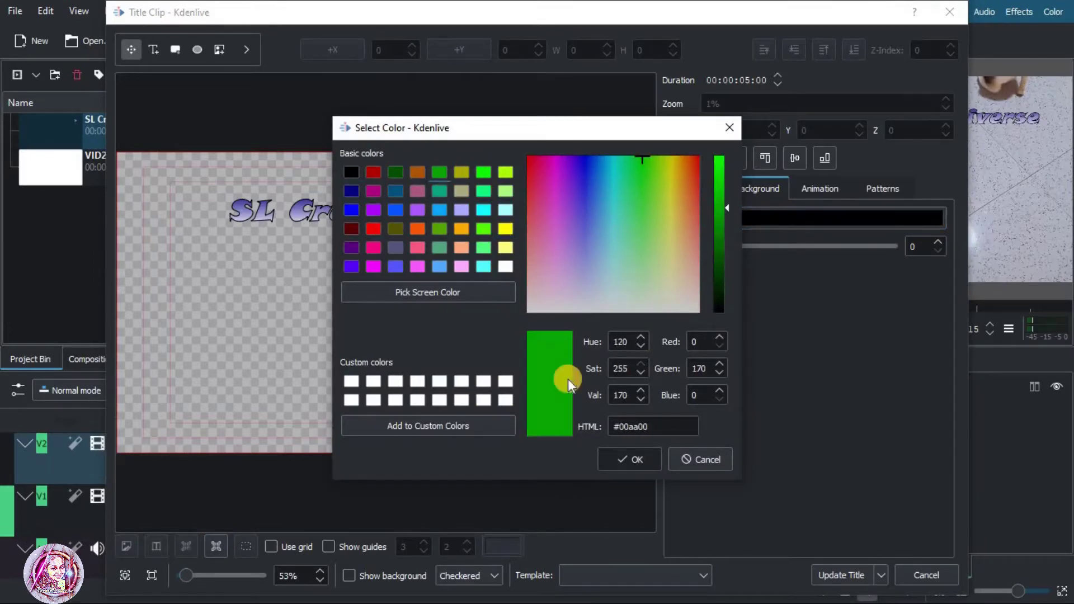
pyautogui.click(630, 459)
pyautogui.moveTo(679, 246); pyautogui.dragTo(892, 246)
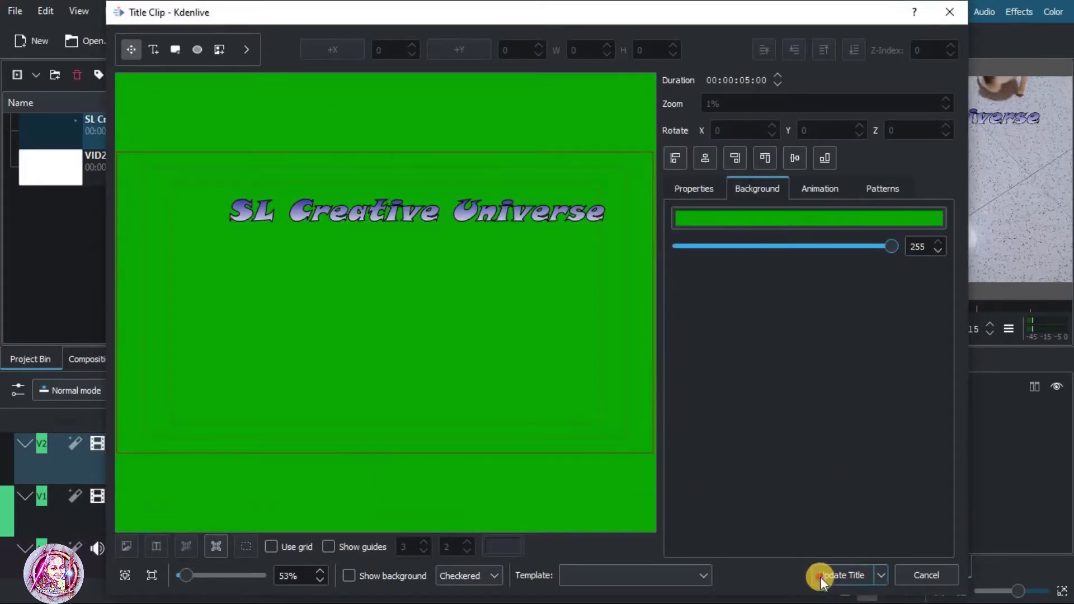
pyautogui.click(820, 576)
# Check the updated title on the timeline and delete the title clip from track V2.
pyautogui.click(141, 419)
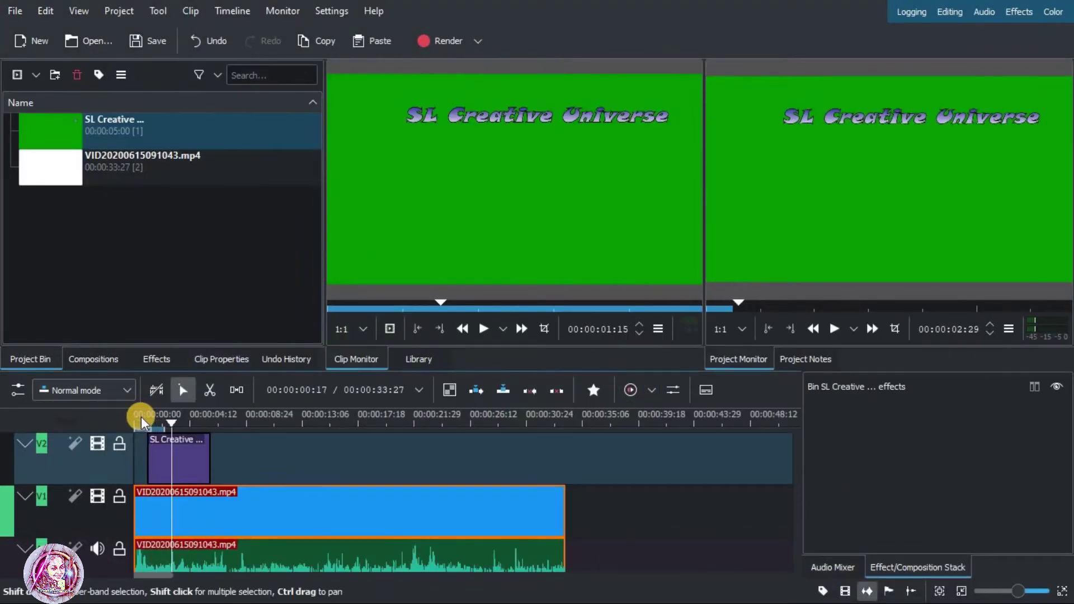
pyautogui.rightClick(173, 451)
pyautogui.click(288, 205)
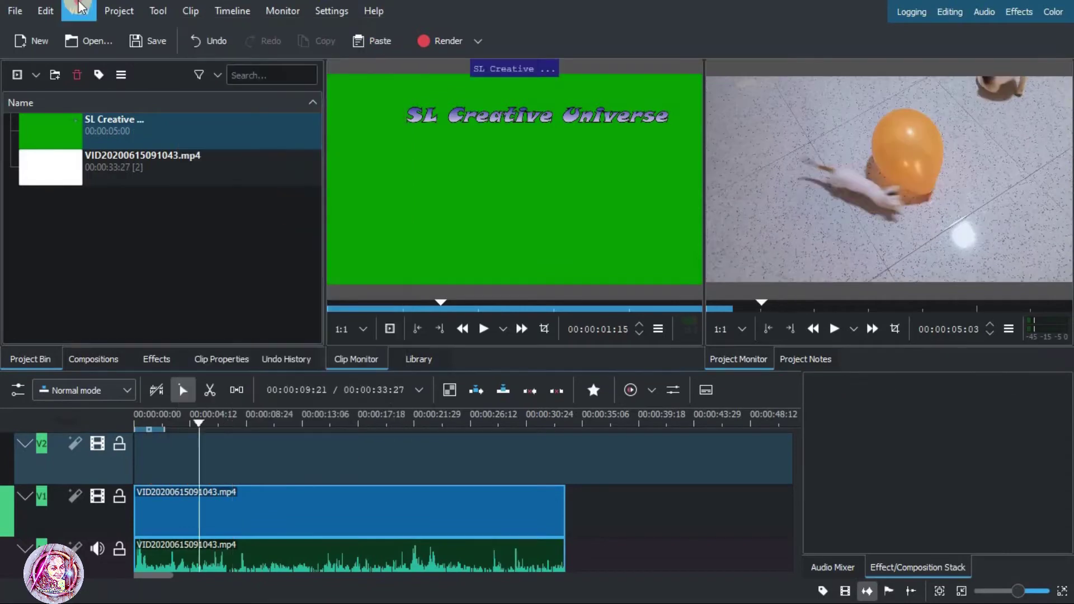
# Switch to File Explorer and import the PicsArt_09-12-02.40.25 image from the Channel Art & Logo folder into the project bin.
pyautogui.click(81, 8)
pyautogui.click(160, 12)
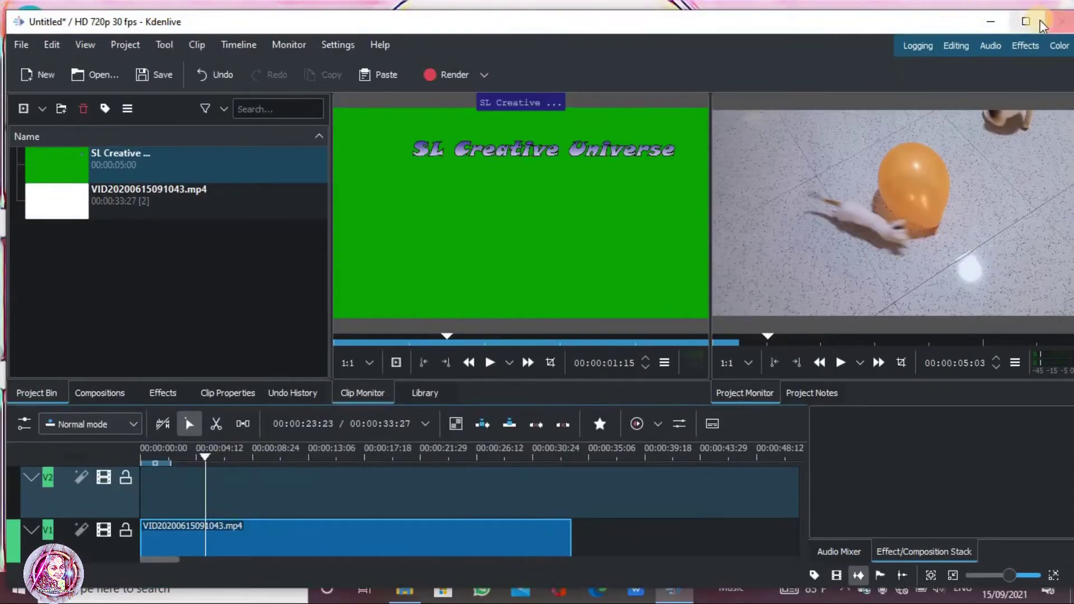
pyautogui.click(1029, 23)
pyautogui.click(399, 597)
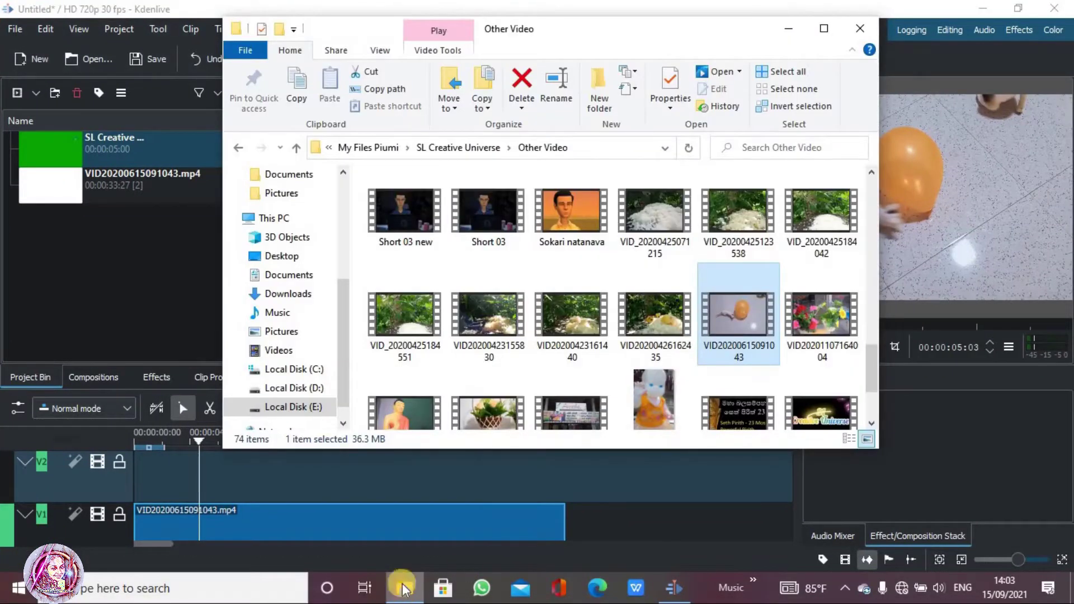
pyautogui.click(509, 148)
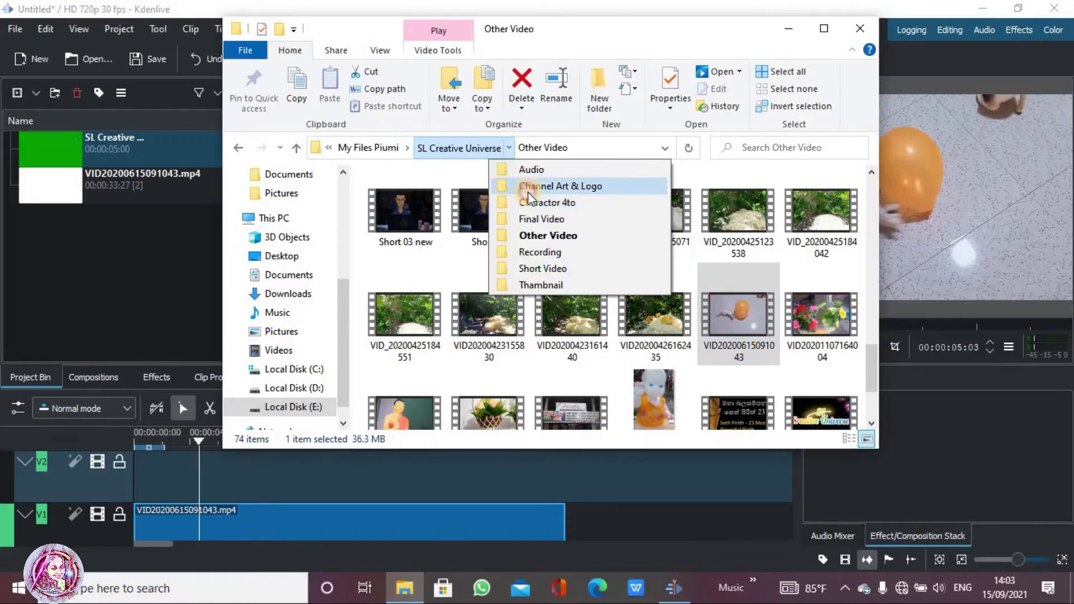
pyautogui.click(529, 189)
pyautogui.moveTo(576, 302); pyautogui.dragTo(146, 263)
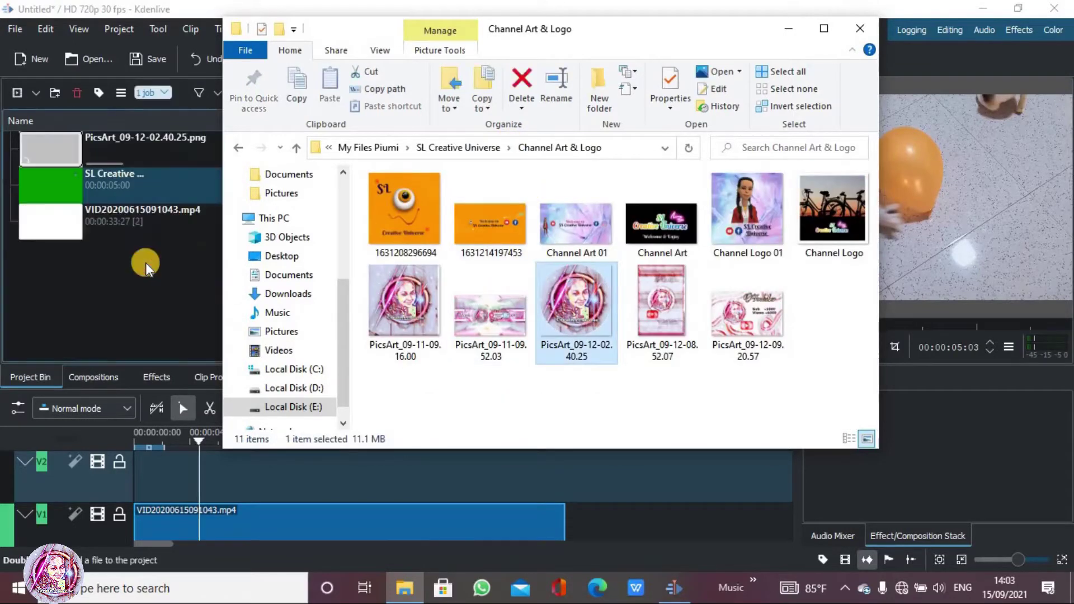
# Place the PicsArt logo image near the start of track V2 and add a Composite and transform composition to it.
pyautogui.click(171, 143)
pyautogui.moveTo(170, 143); pyautogui.dragTo(158, 473)
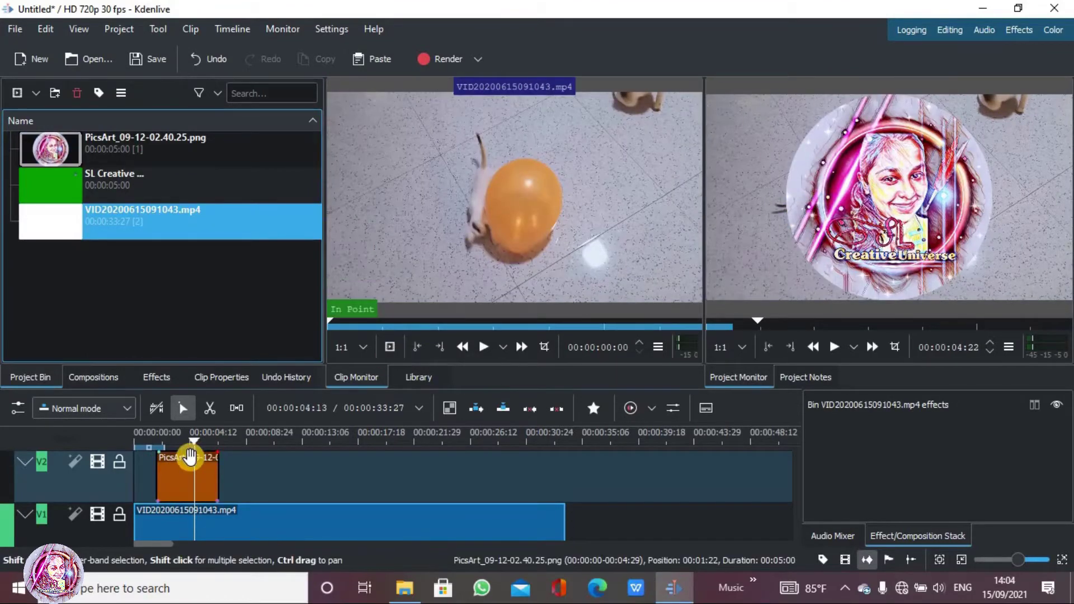
pyautogui.rightClick(192, 462)
pyautogui.moveTo(260, 447)
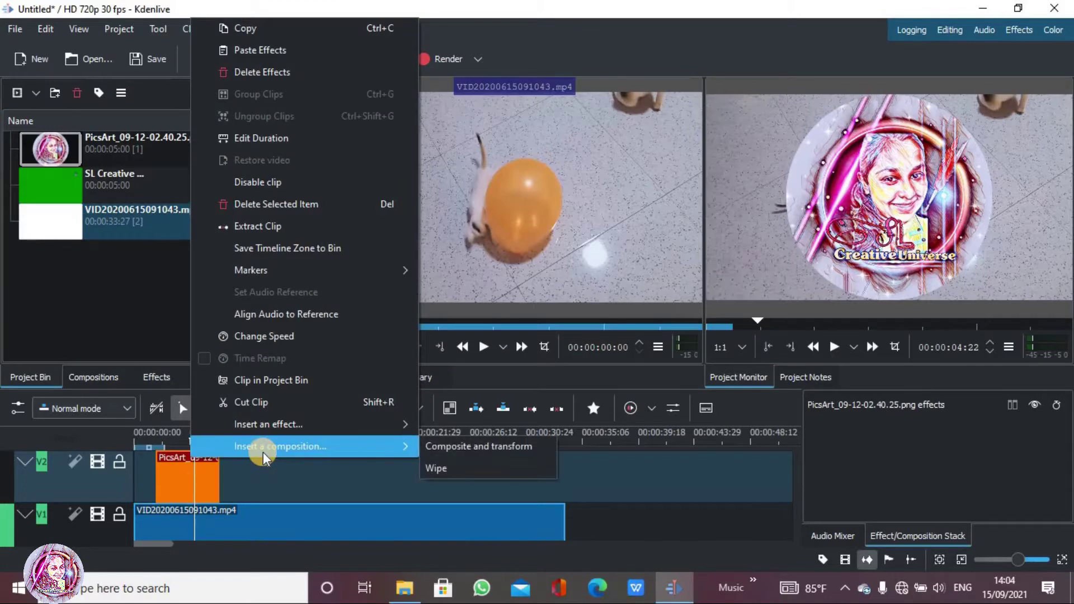
pyautogui.click(442, 454)
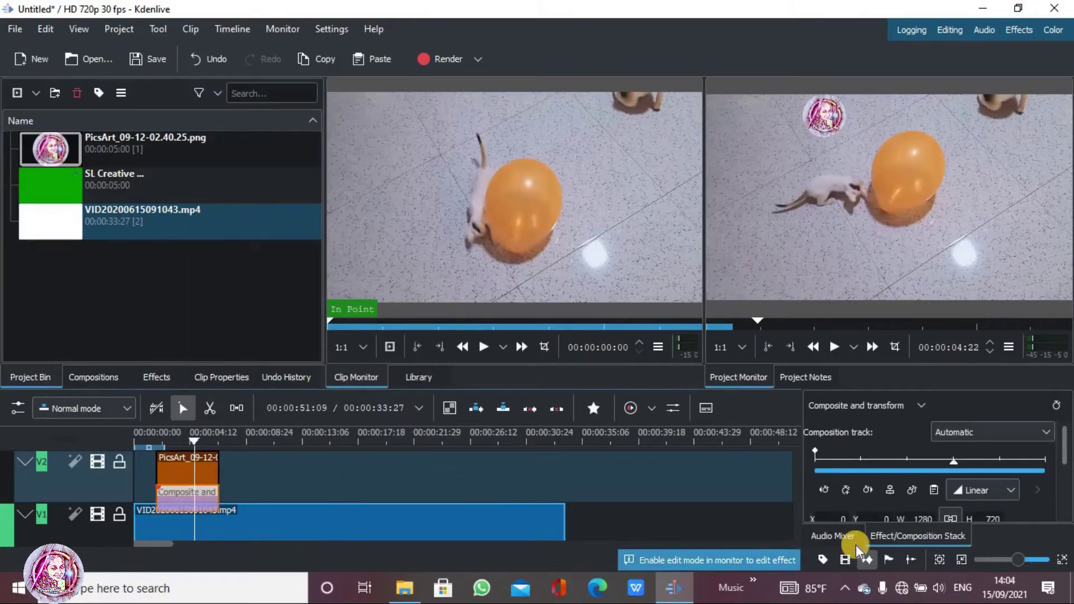
# Set the logo overlay to 50% size and 73% opacity, and align it to the lower-left corner of the frame.
pyautogui.scroll(-3, 1039, 476)
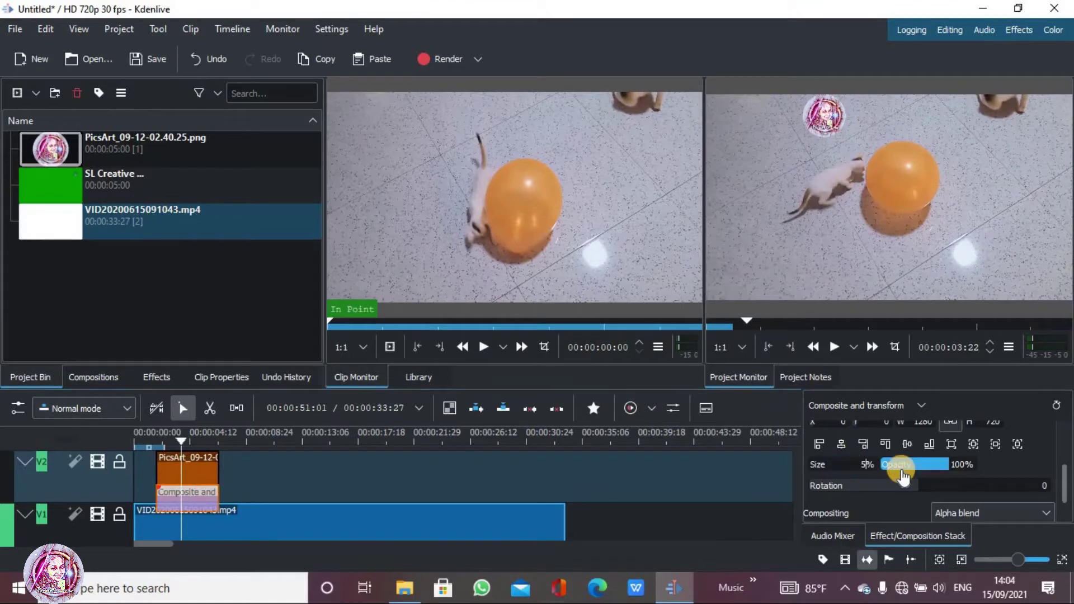
pyautogui.moveTo(946, 468)
pyautogui.mouseDown()
pyautogui.moveTo(922, 468)
pyautogui.moveTo(931, 469)
pyautogui.mouseUp()
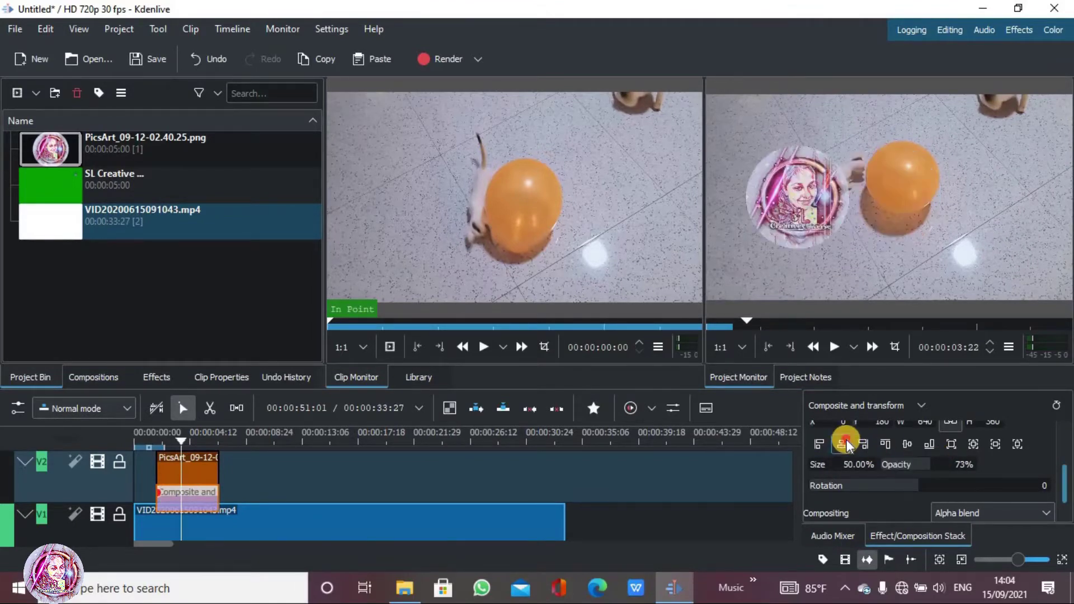
pyautogui.click(884, 444)
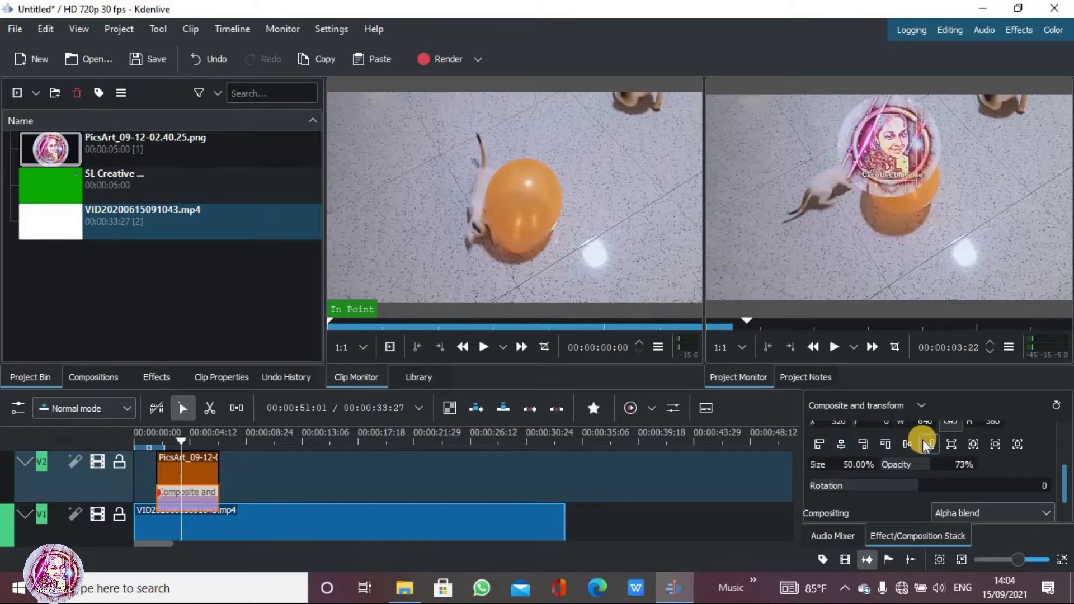
pyautogui.click(819, 444)
# Set the logo overlay's size to 20%.
pyautogui.click(891, 468)
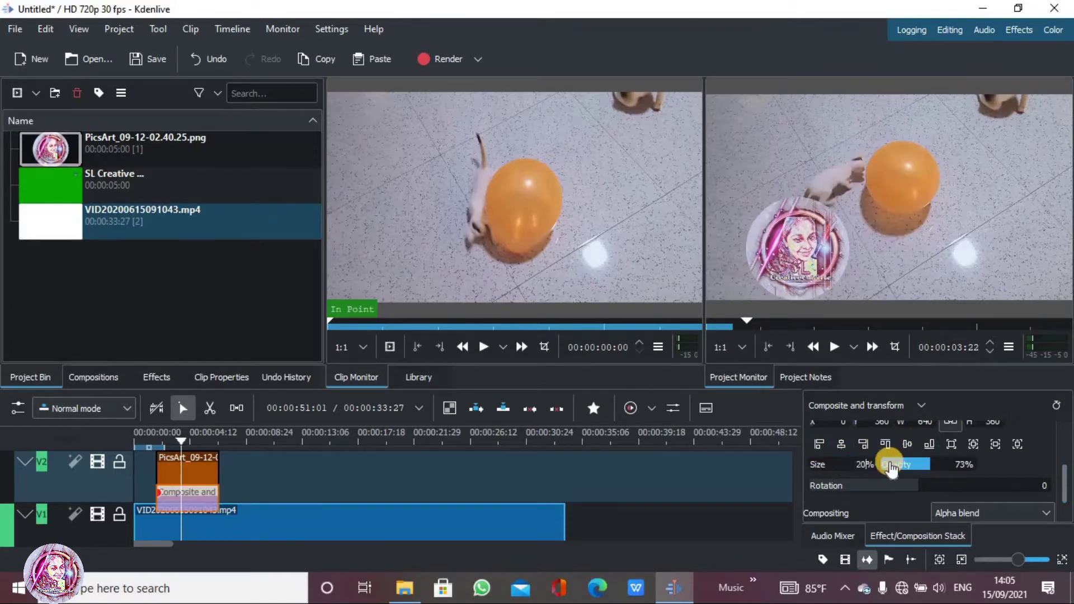
pyautogui.write('20')
pyautogui.press('Return')
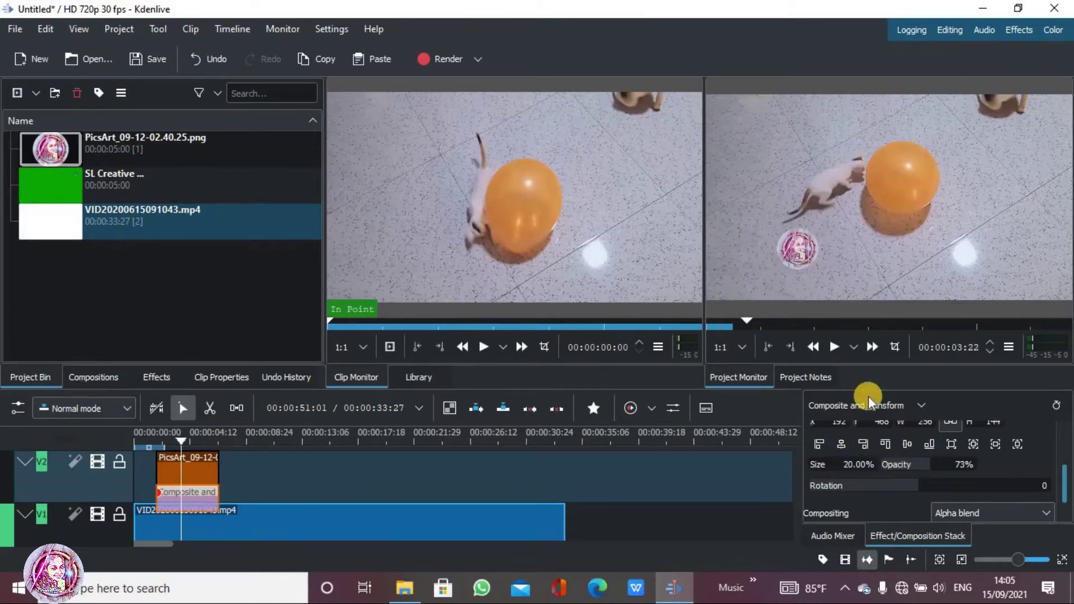
# Align the resized logo to the left edge of the frame and play the timeline to check it.
pyautogui.click(819, 444)
pyautogui.click(841, 444)
pyautogui.click(819, 444)
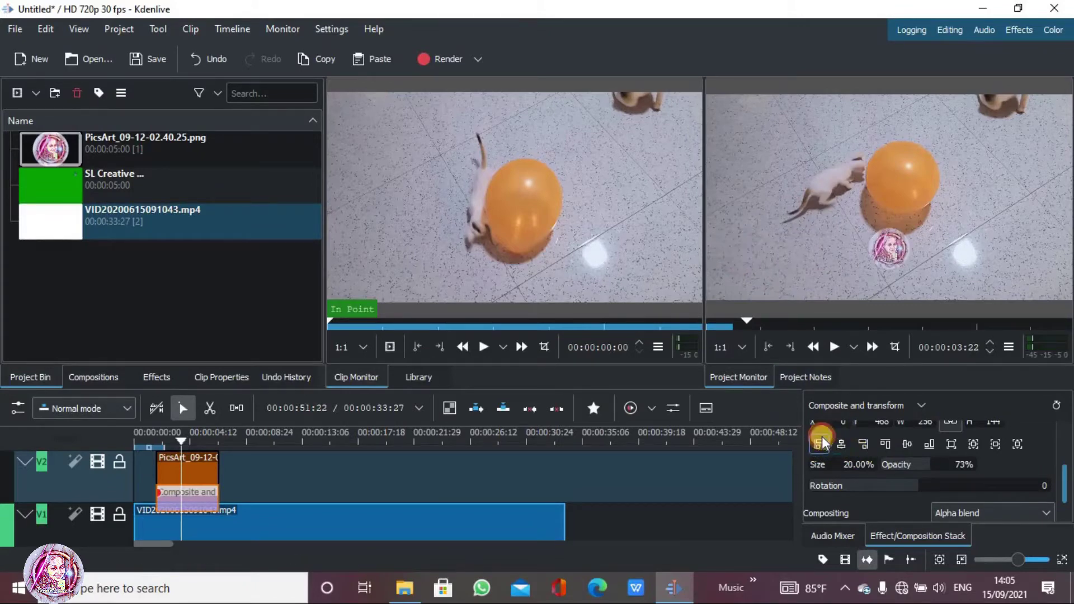
pyautogui.click(162, 439)
pyautogui.press('space')
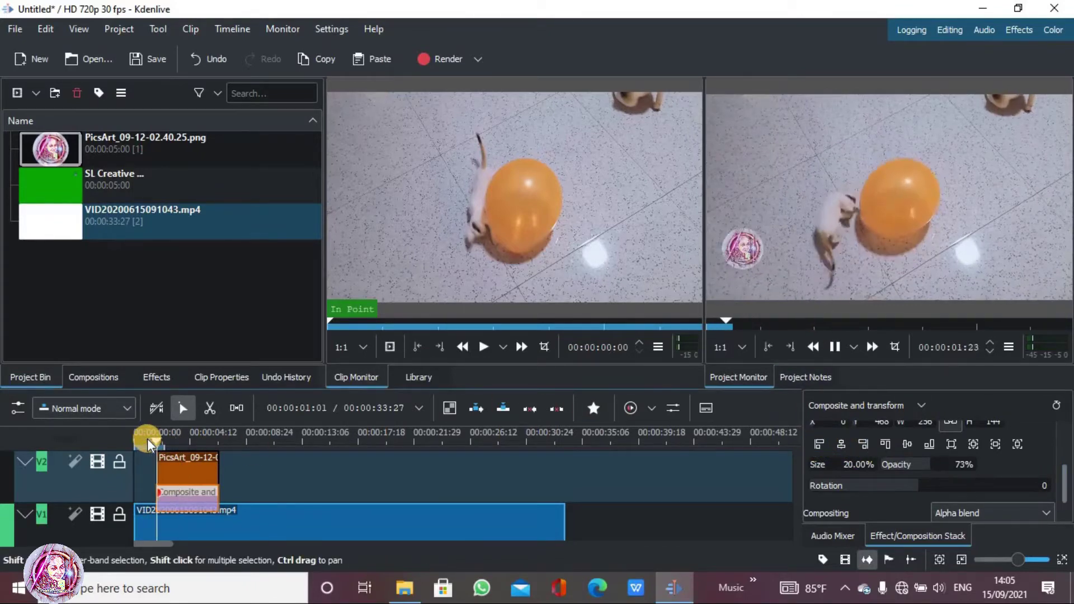
# Import the Subscribe Button kitty video from the Final Video folder and place it on track V2 at about 10 seconds.
pyautogui.moveTo(411, 597)
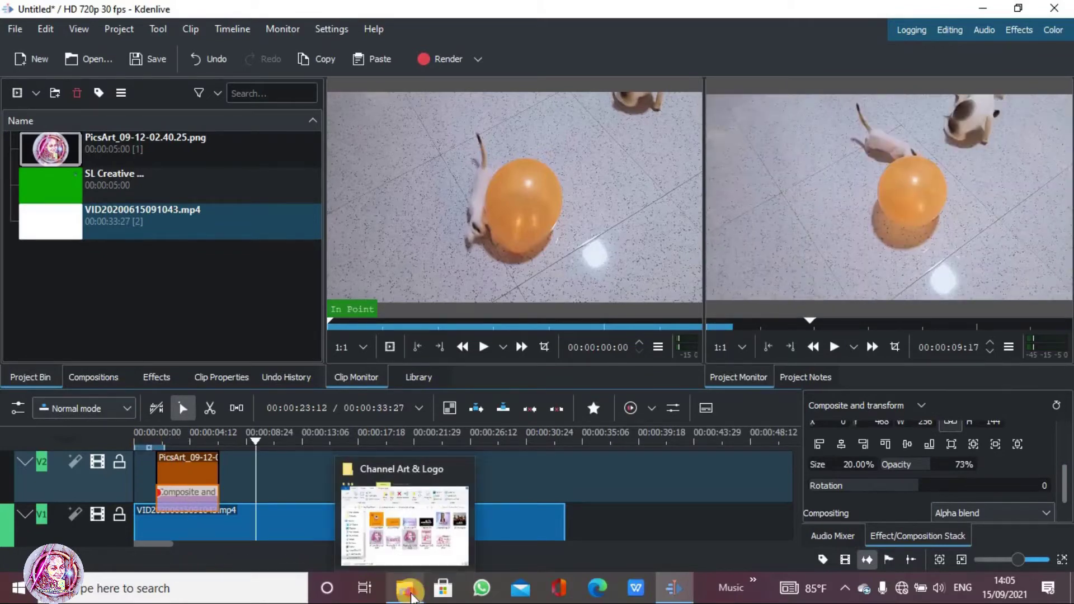
pyautogui.click(411, 597)
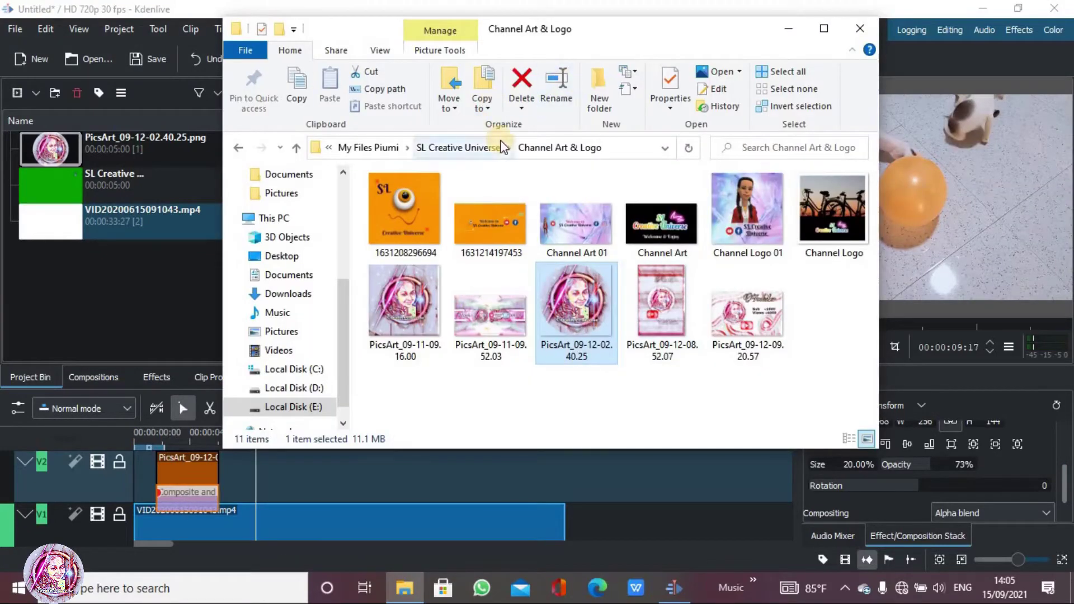
pyautogui.click(511, 150)
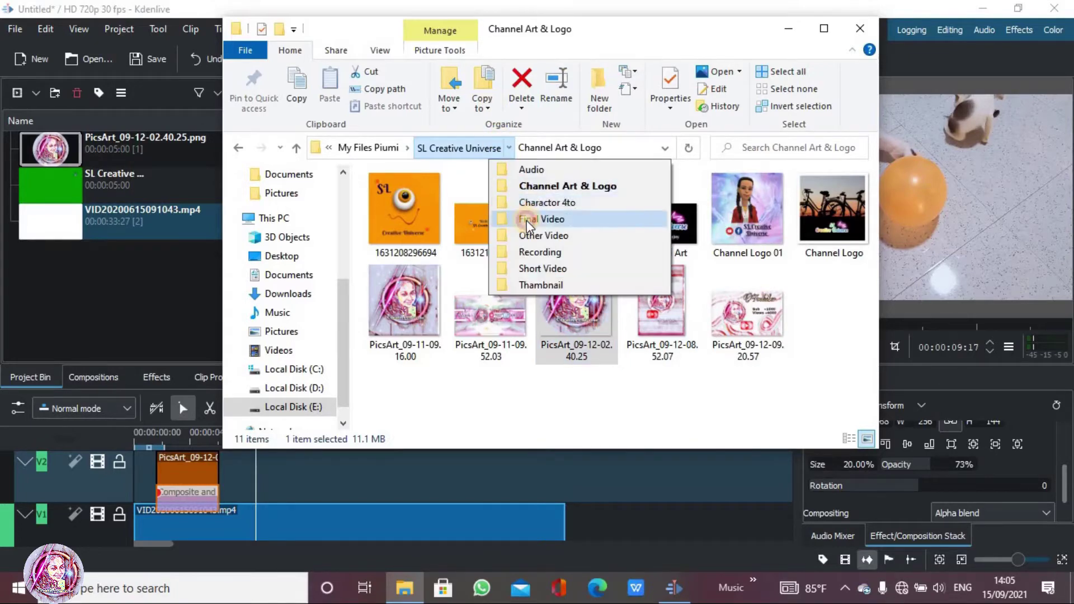
pyautogui.click(531, 218)
pyautogui.scroll(-5, 743, 297)
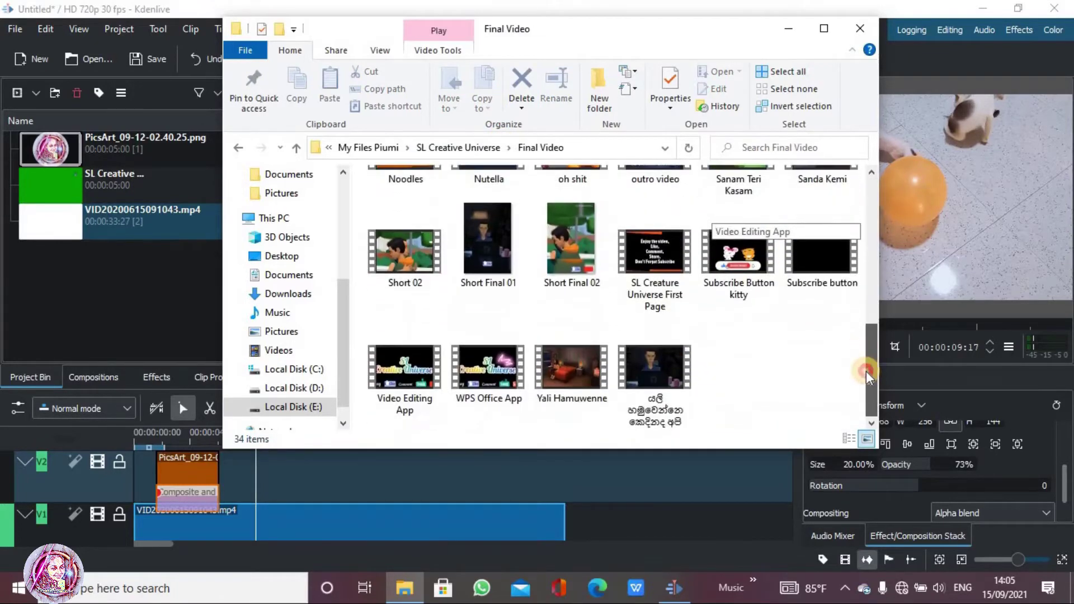
pyautogui.scroll(1, 772, 363)
pyautogui.scroll(-1, 777, 336)
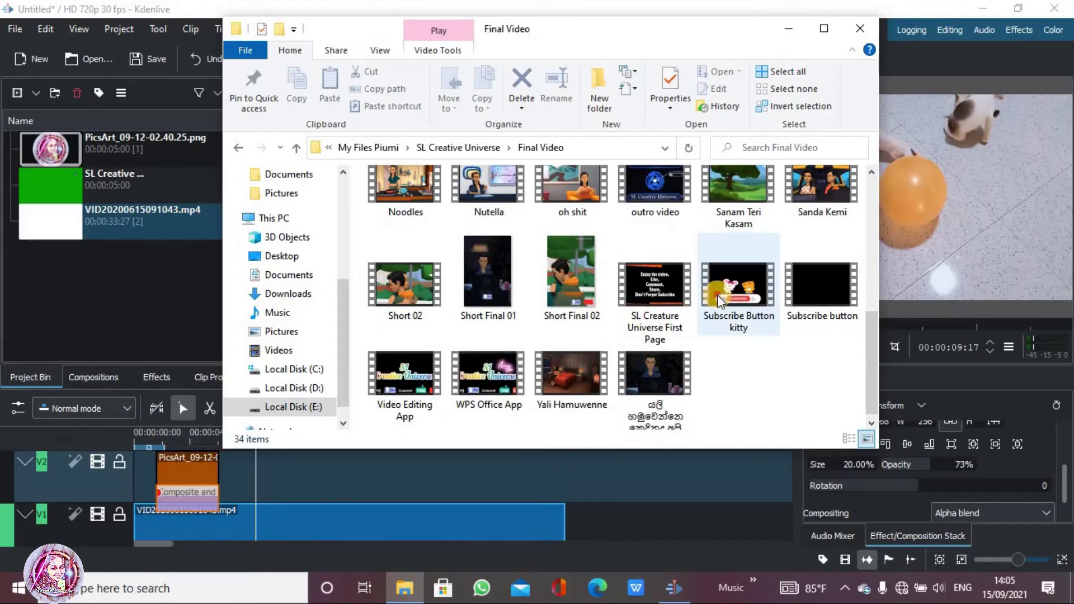
pyautogui.moveTo(720, 302); pyautogui.dragTo(96, 313)
pyautogui.click(96, 314)
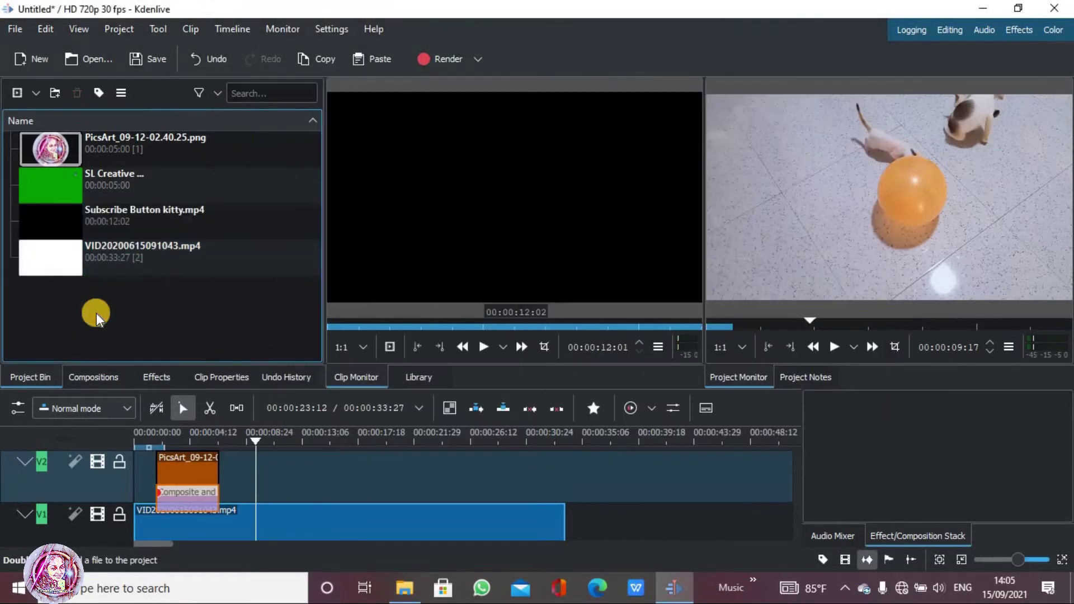
pyautogui.moveTo(96, 213); pyautogui.dragTo(265, 478)
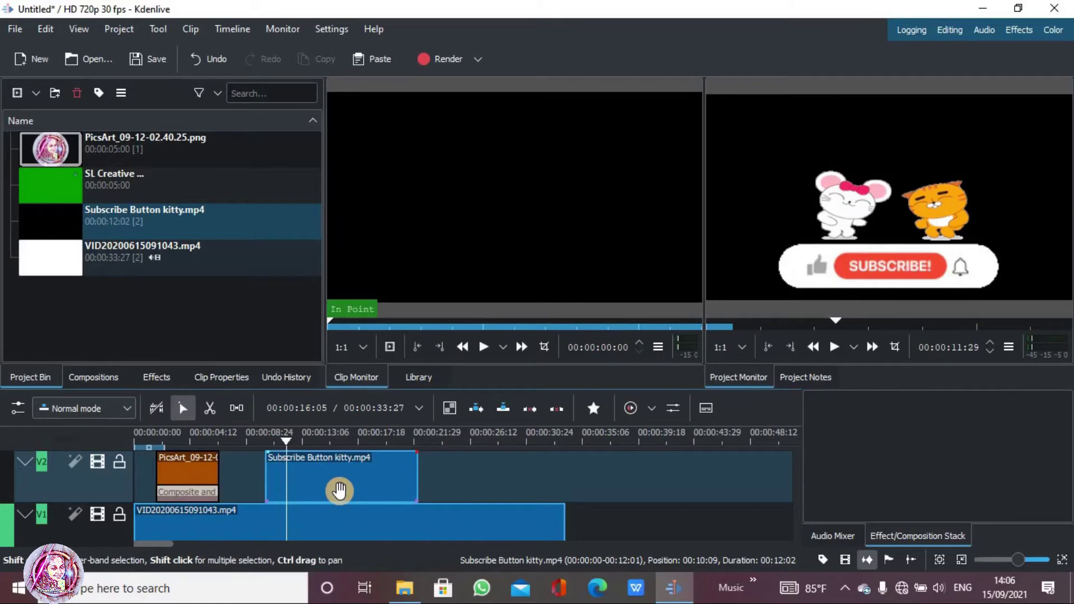
# Find the Chroma Key: Advanced (Color Selection) effect and apply it to the Subscribe Button kitty clip on track V2.
pyautogui.click(340, 490)
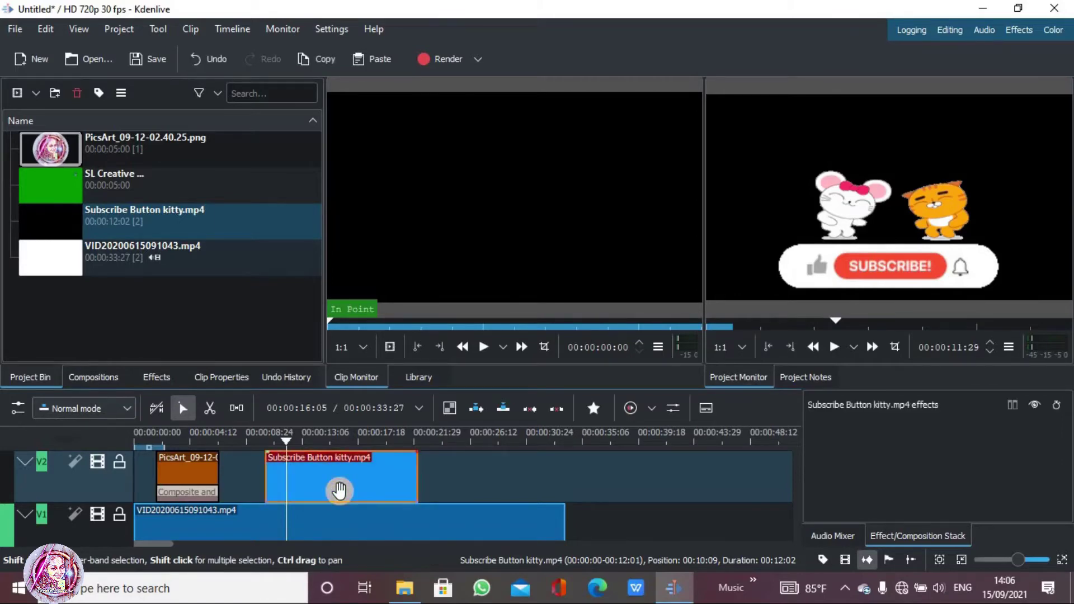
pyautogui.click(157, 378)
pyautogui.click(127, 112)
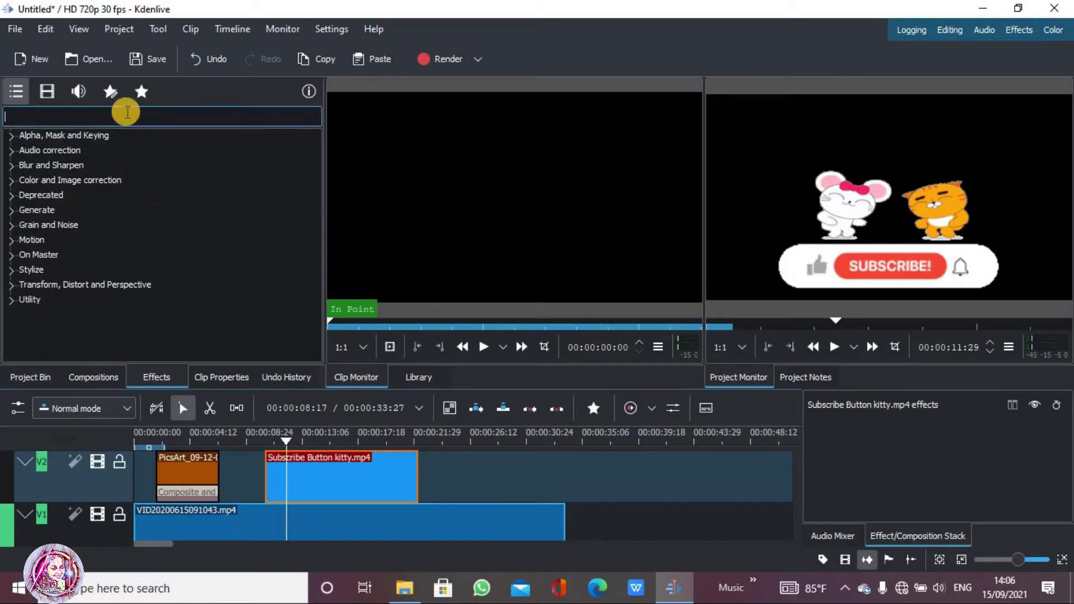
pyautogui.write('hr')
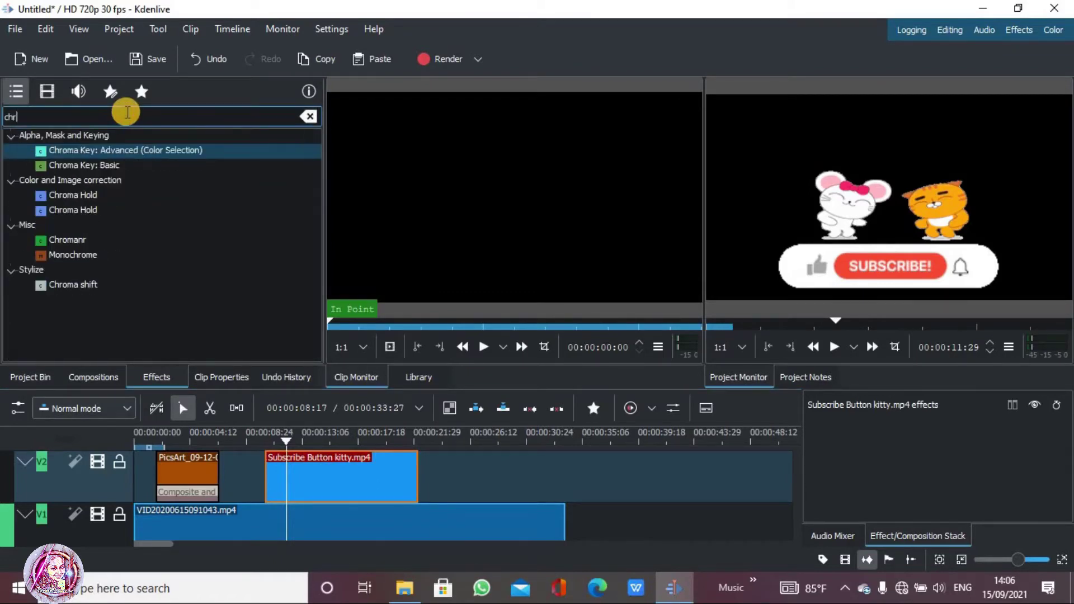
pyautogui.click(121, 153)
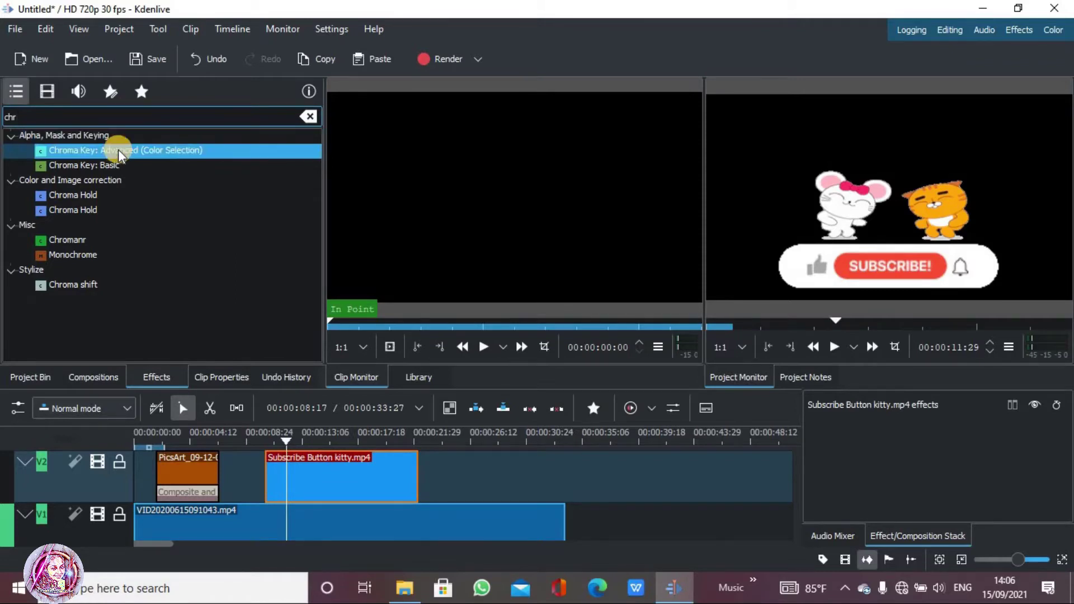
pyautogui.moveTo(119, 155); pyautogui.dragTo(283, 484)
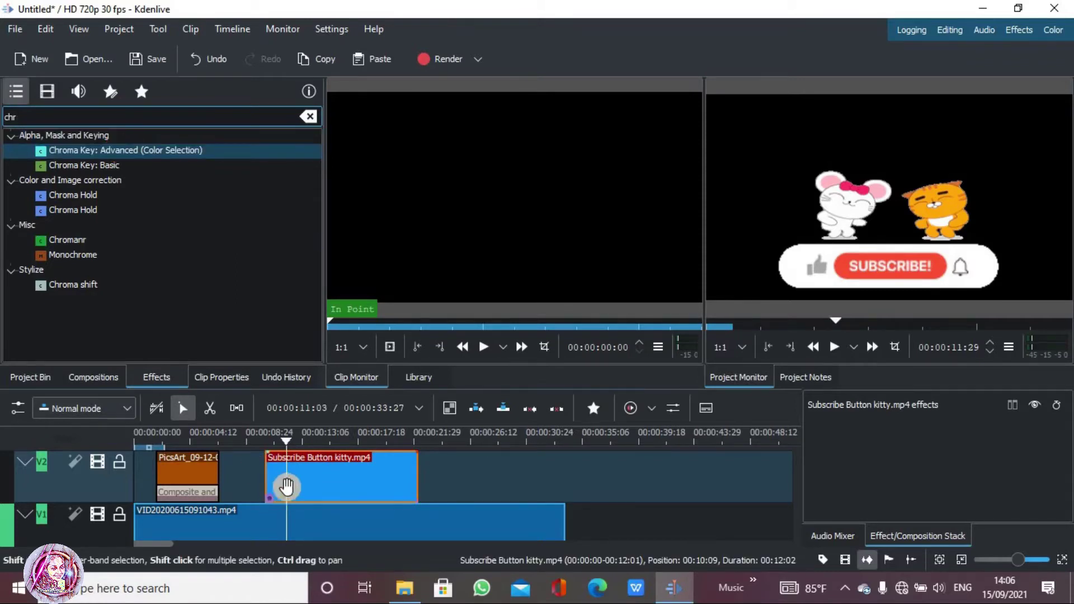
pyautogui.click(127, 149)
pyautogui.moveTo(129, 155); pyautogui.dragTo(304, 484)
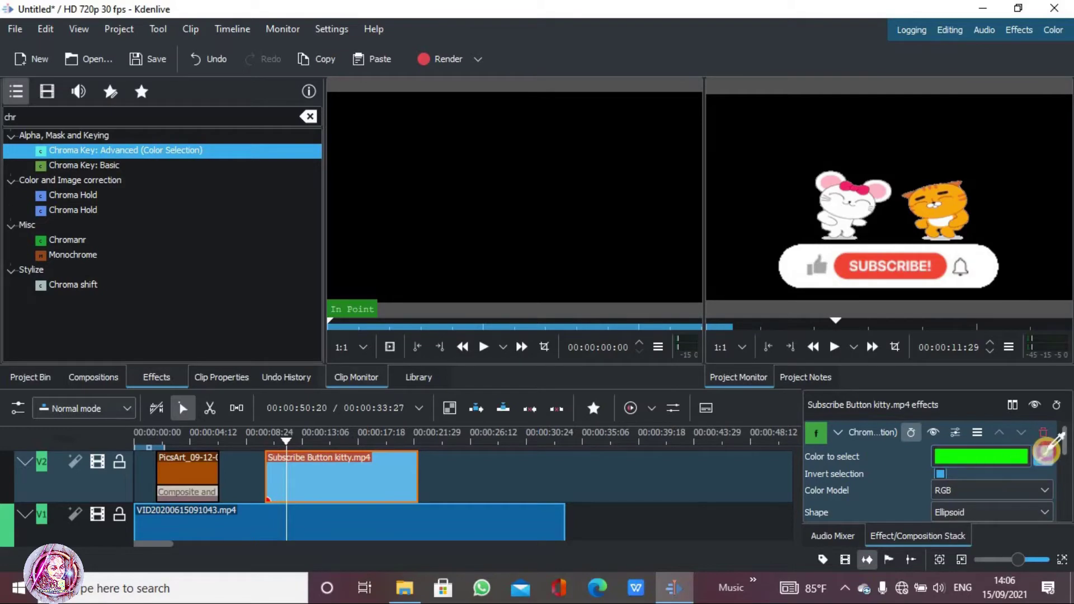
# Set the chroma key's colour to select to black (#000000) for the Subscribe Button kitty clip.
pyautogui.click(1044, 451)
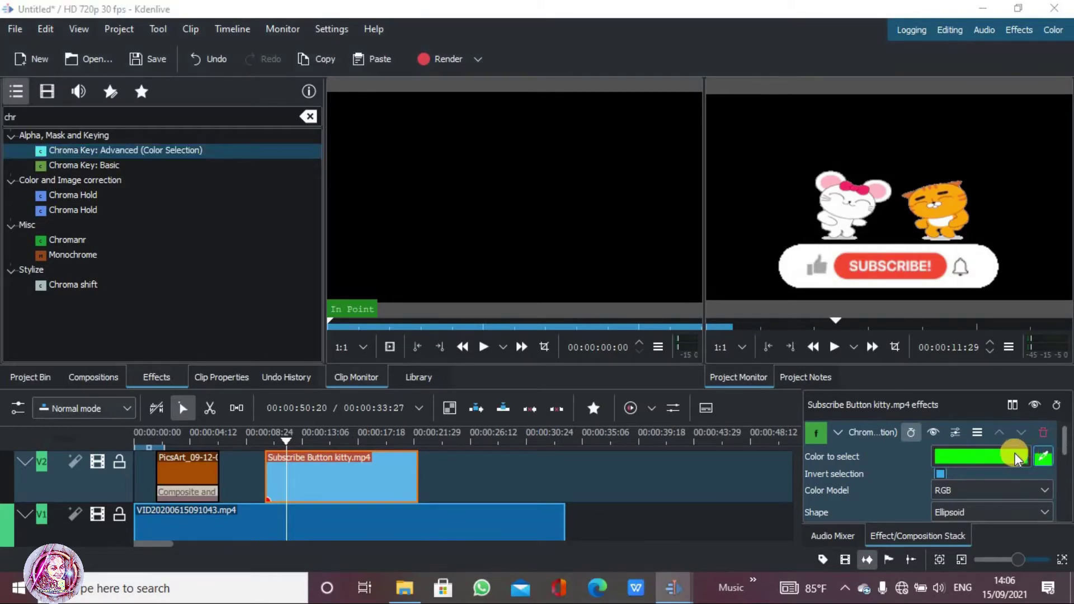
pyautogui.click(1015, 457)
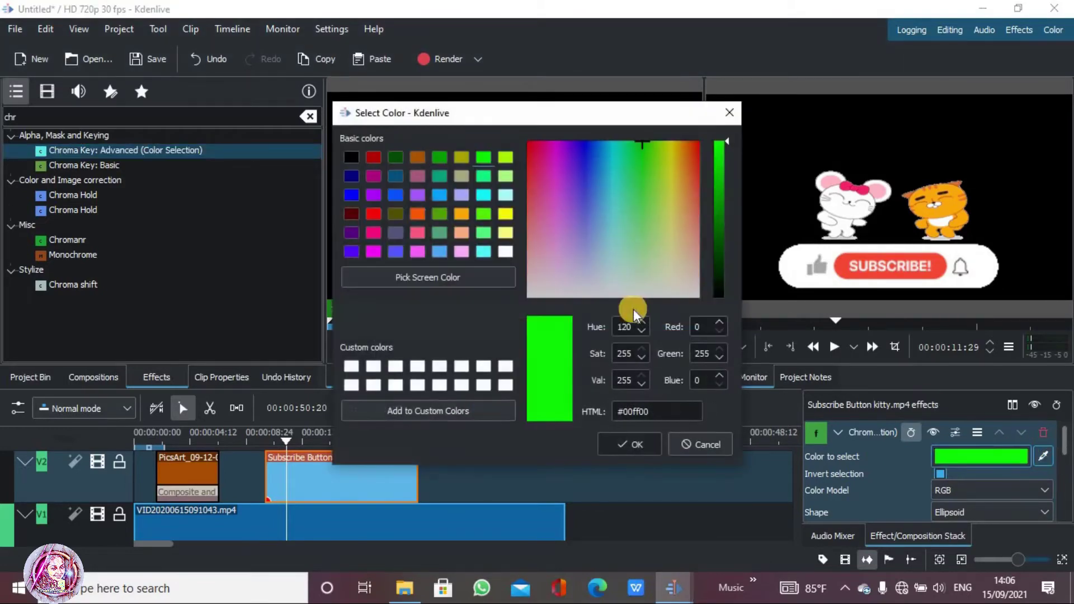
pyautogui.click(349, 158)
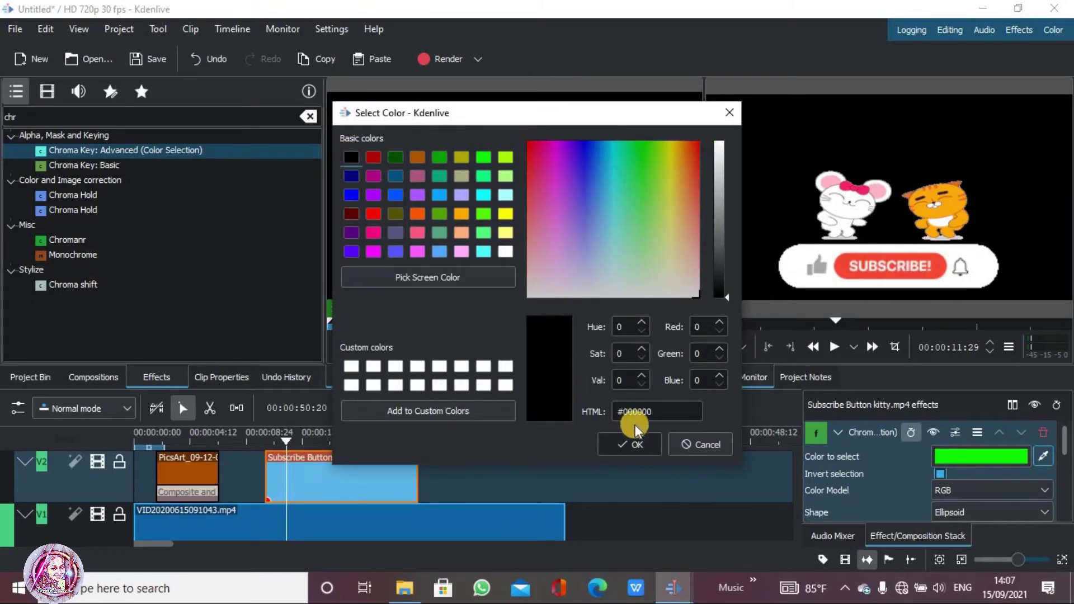
pyautogui.click(634, 444)
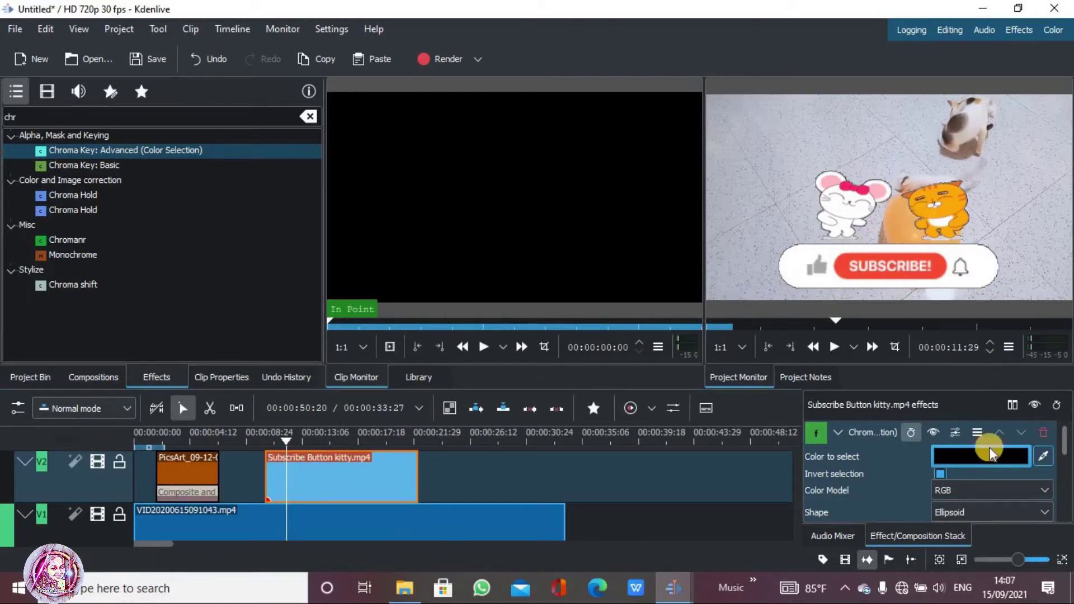
# Insert a Composite and transform composition on the Subscribe Button kitty clip on track V2.
pyautogui.scroll(-3, 988, 448)
pyautogui.rightClick(348, 462)
pyautogui.moveTo(434, 455)
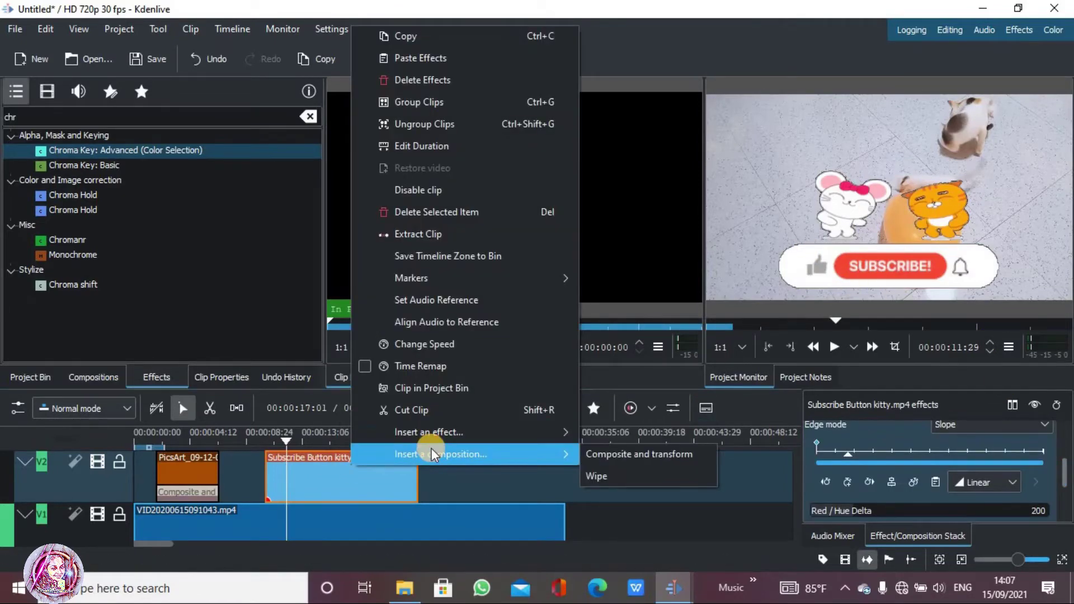
pyautogui.click(601, 456)
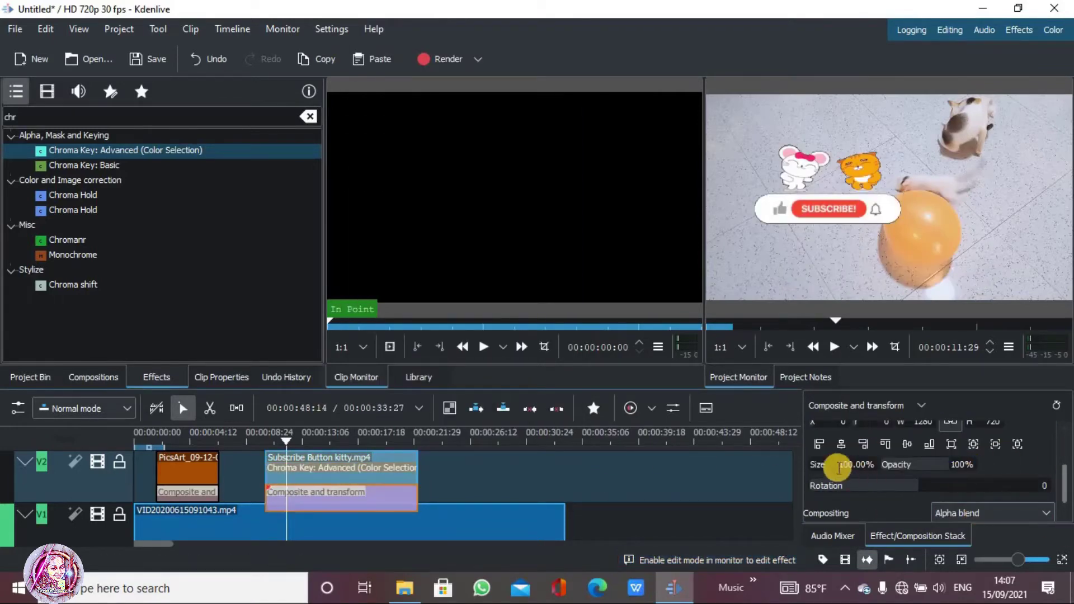
# Set the subscribe overlay's size to 50% and play the timeline from about 9 seconds to check it.
pyautogui.click(837, 464)
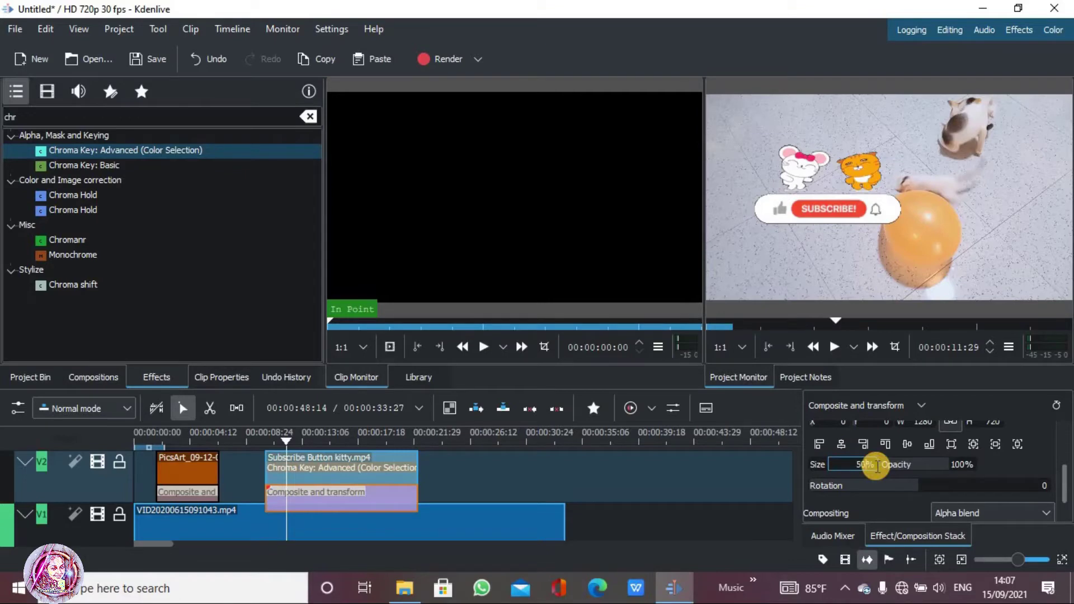
pyautogui.write('50')
pyautogui.press('Return')
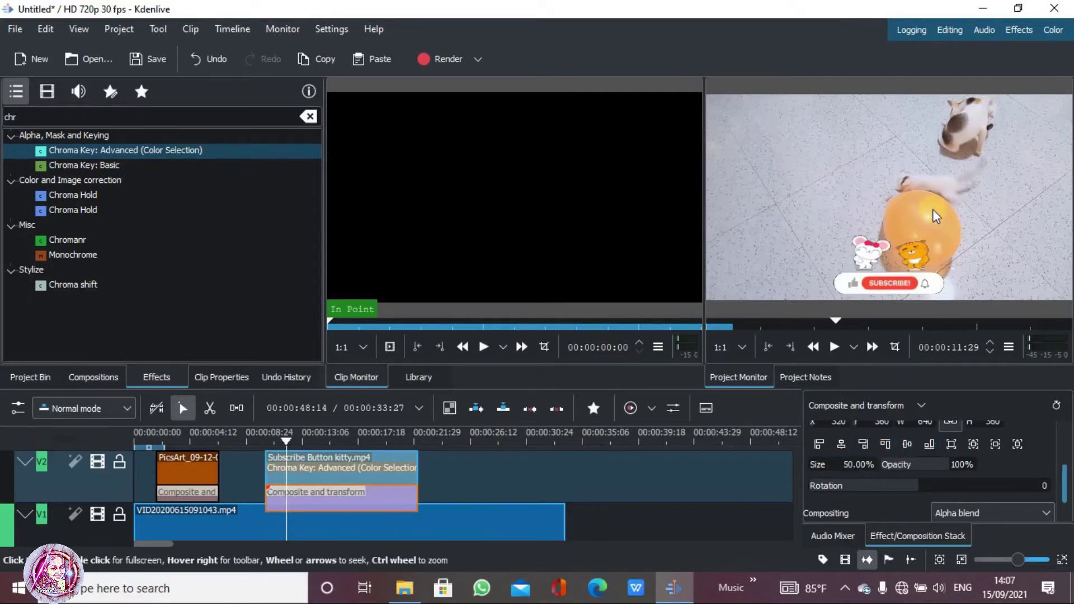
pyautogui.press('space')
pyautogui.click(252, 444)
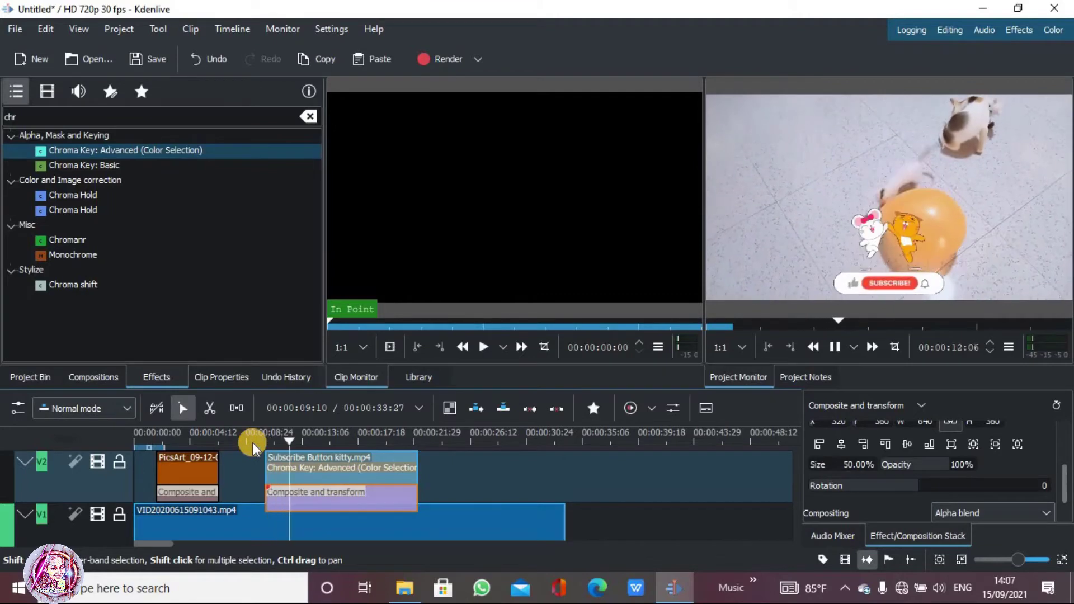
pyautogui.press('space')
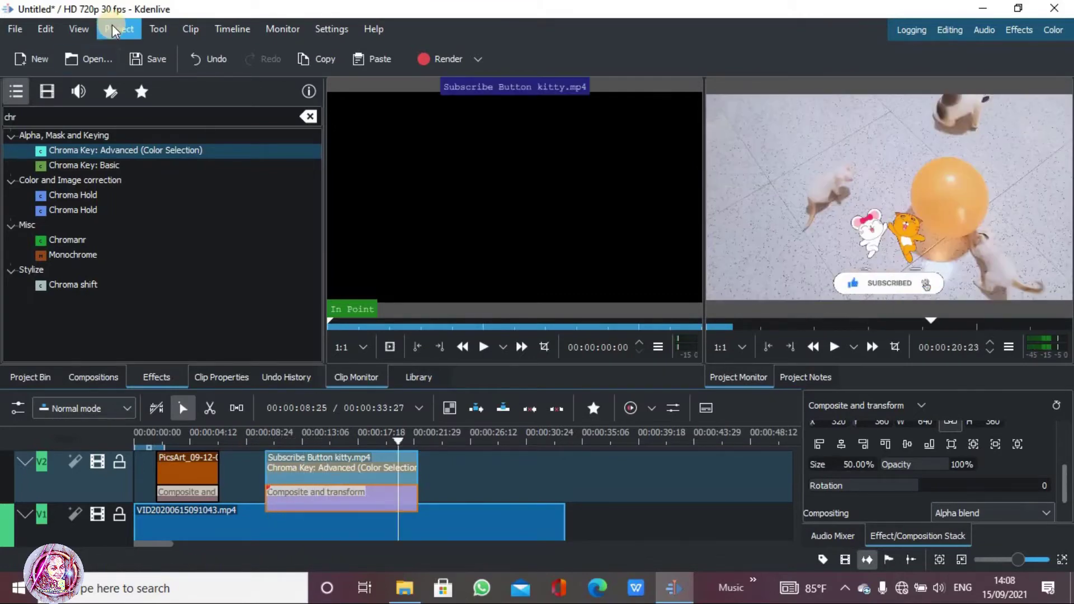
# Add a subtitle at the playhead, at about 20 seconds on the timeline.
pyautogui.click(115, 31)
pyautogui.moveTo(157, 183)
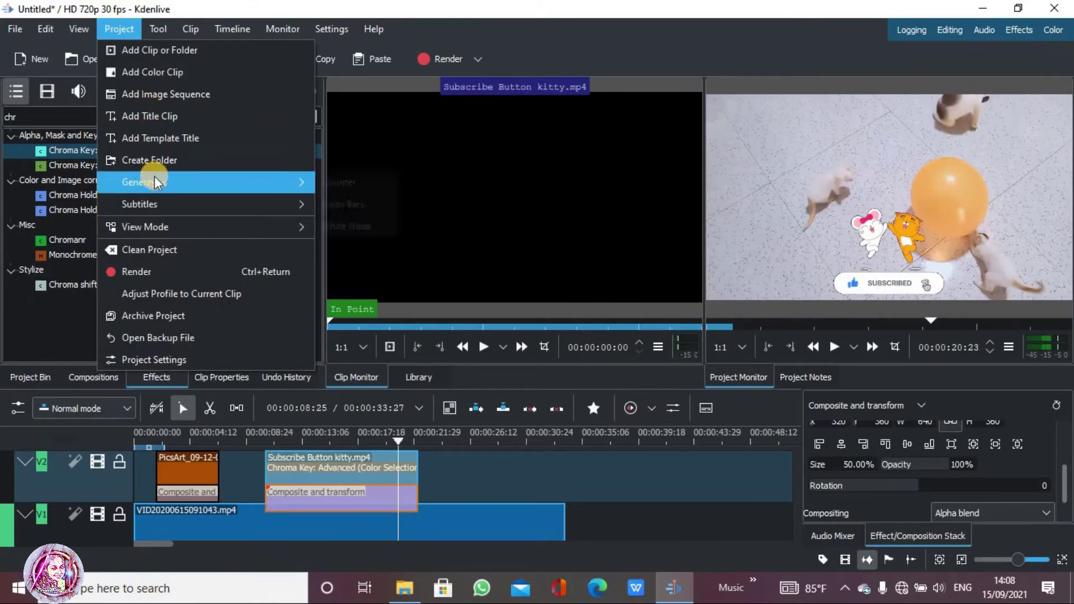
pyautogui.moveTo(162, 204)
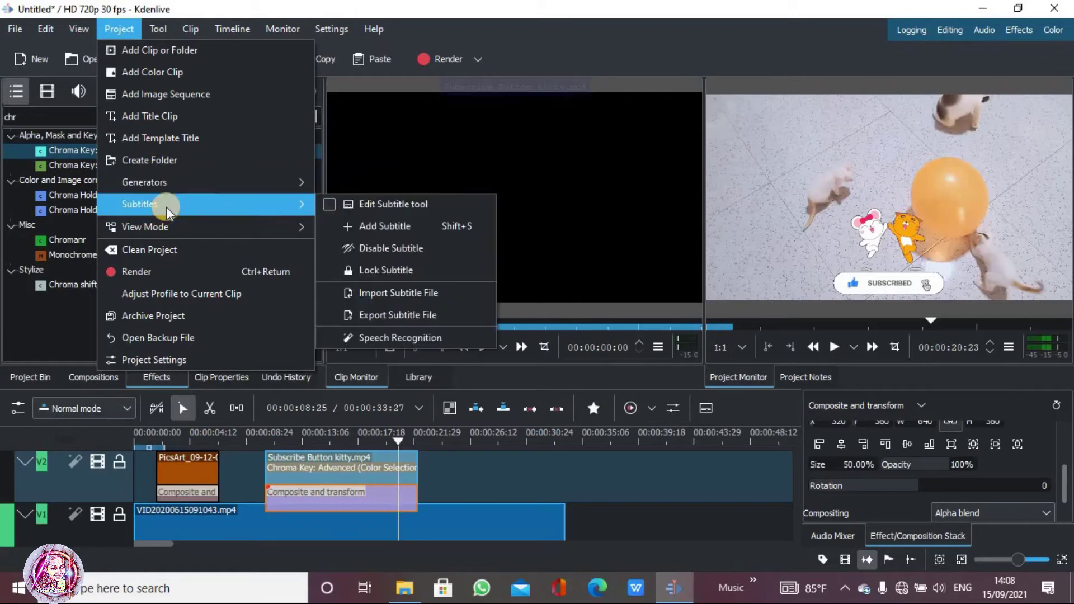
pyautogui.click(351, 224)
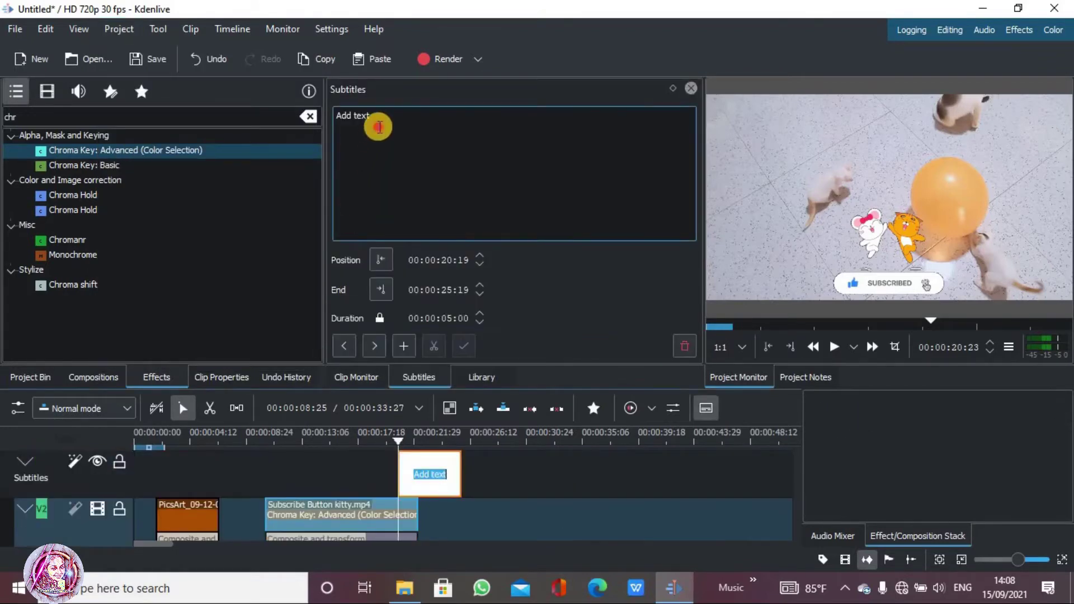
# Replace the subtitle's placeholder text with "Welcome to SL Creative Universe" and move the subtitle to start at 00:00:24:02.
pyautogui.click(324, 119)
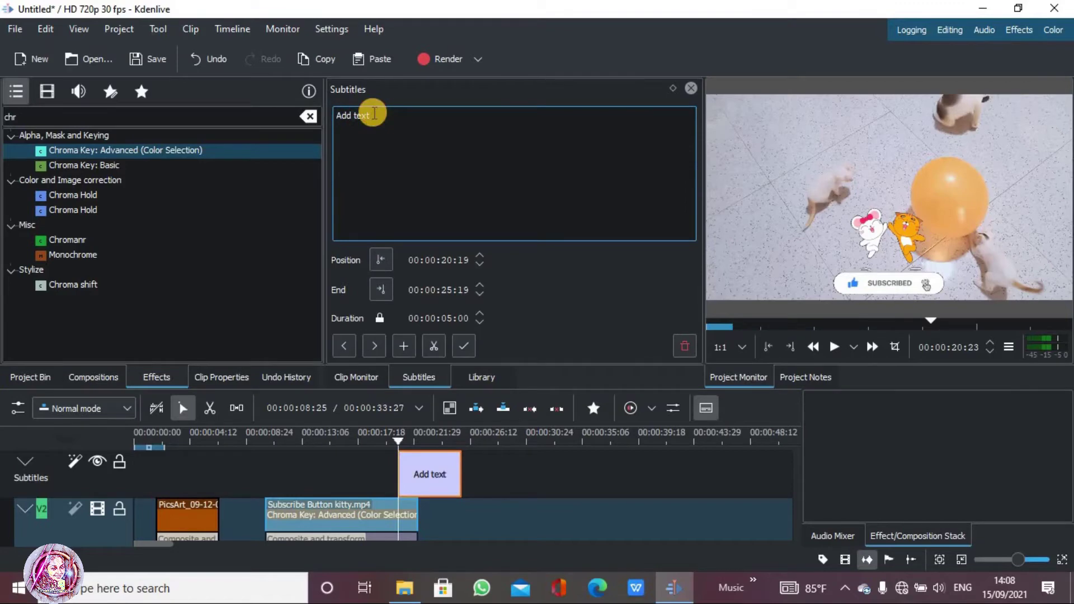
pyautogui.moveTo(373, 116); pyautogui.dragTo(328, 112)
pyautogui.press('BackSpace')
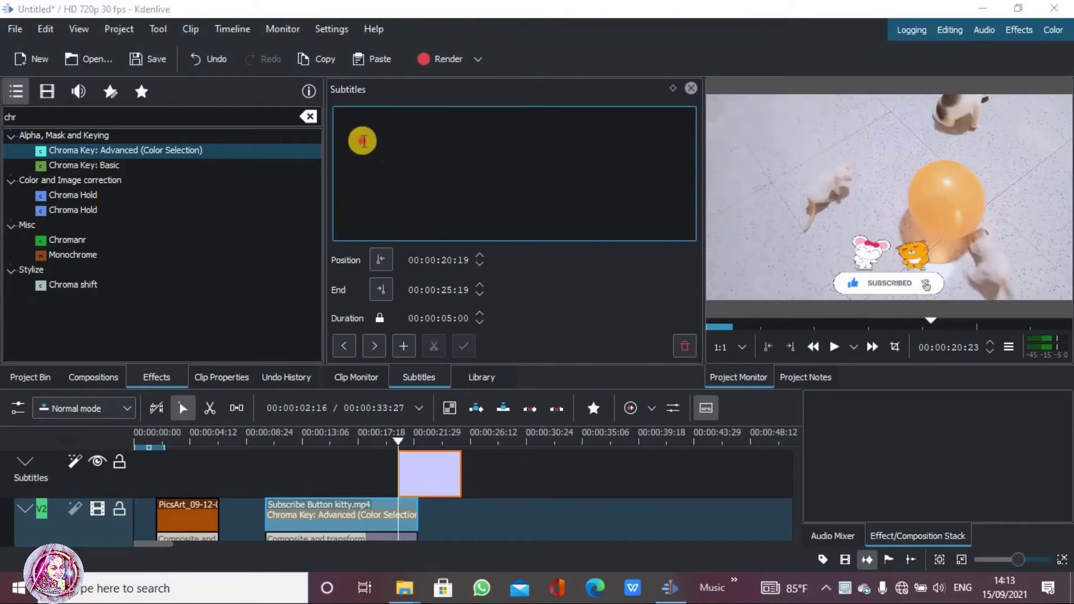
pyautogui.click(361, 138)
pyautogui.write('Welcome to SL Creative Univeres')
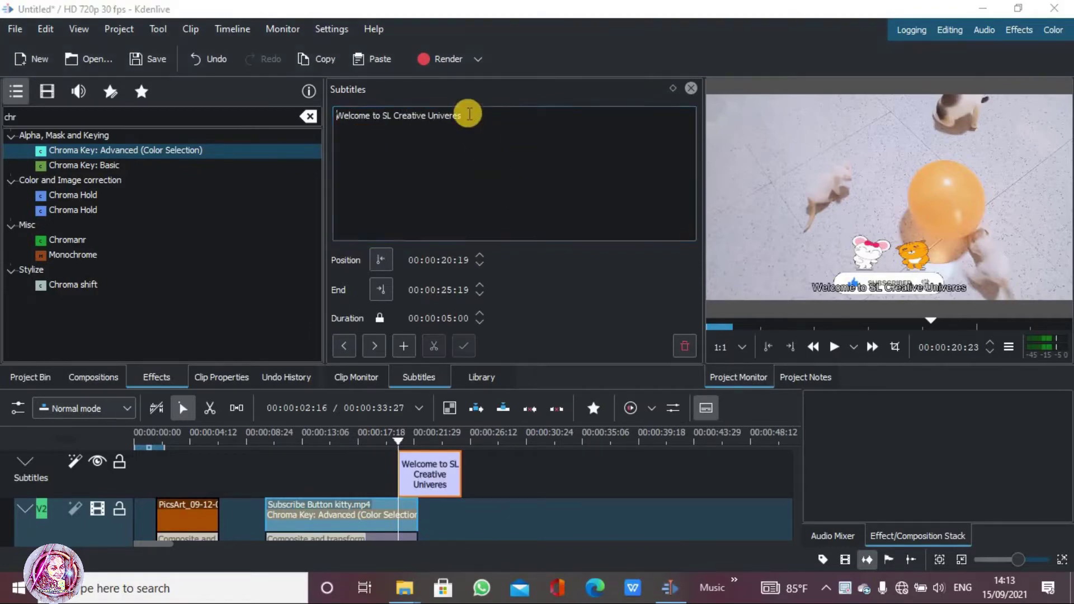
pyautogui.click(460, 115)
pyautogui.write('s')
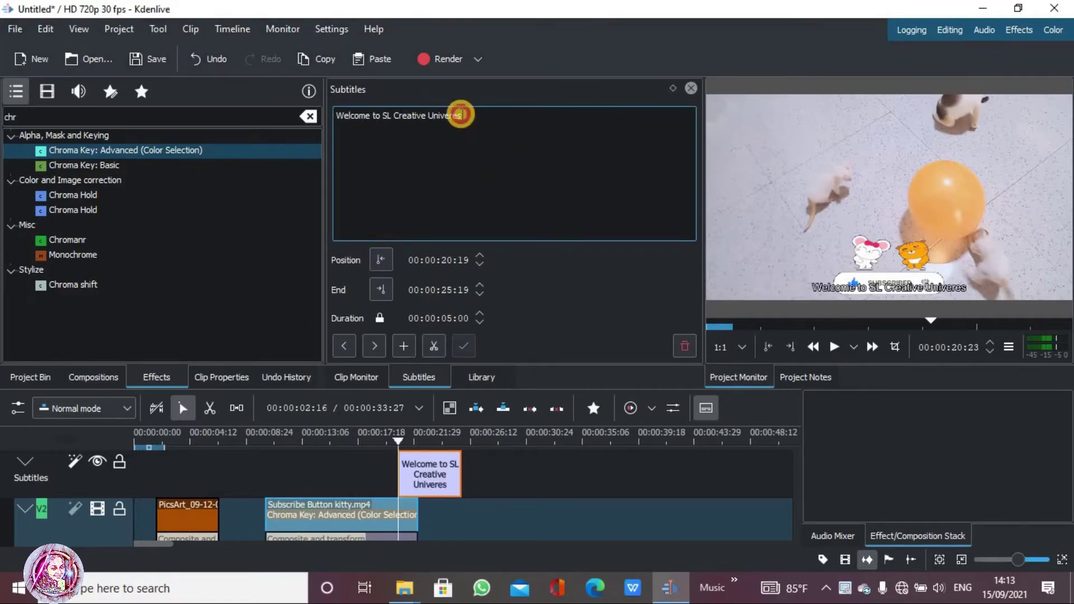
pyautogui.write('se')
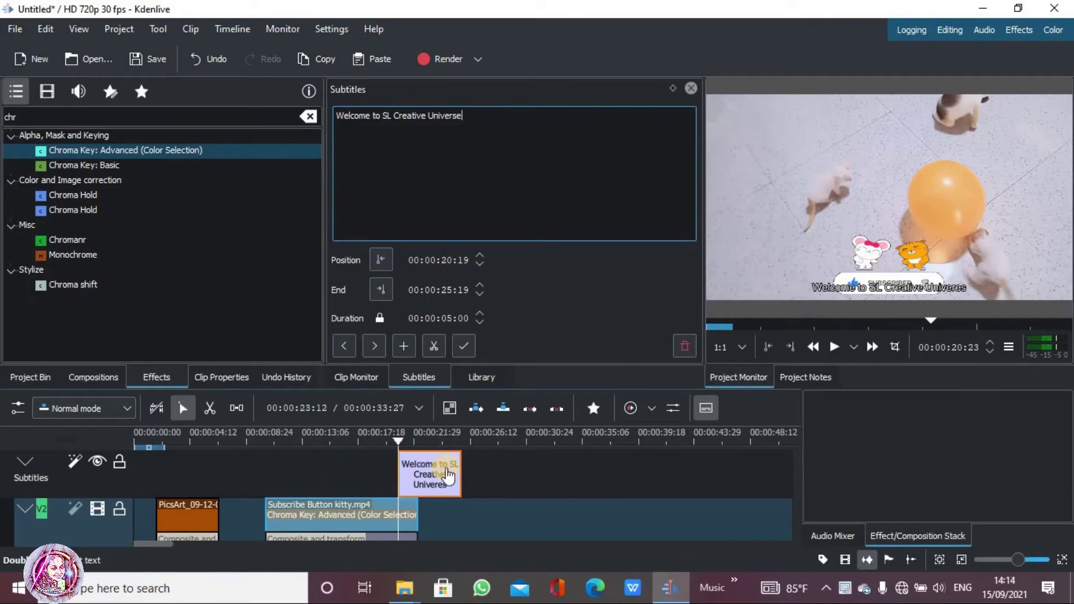
pyautogui.moveTo(447, 475); pyautogui.dragTo(489, 464)
pyautogui.click(439, 445)
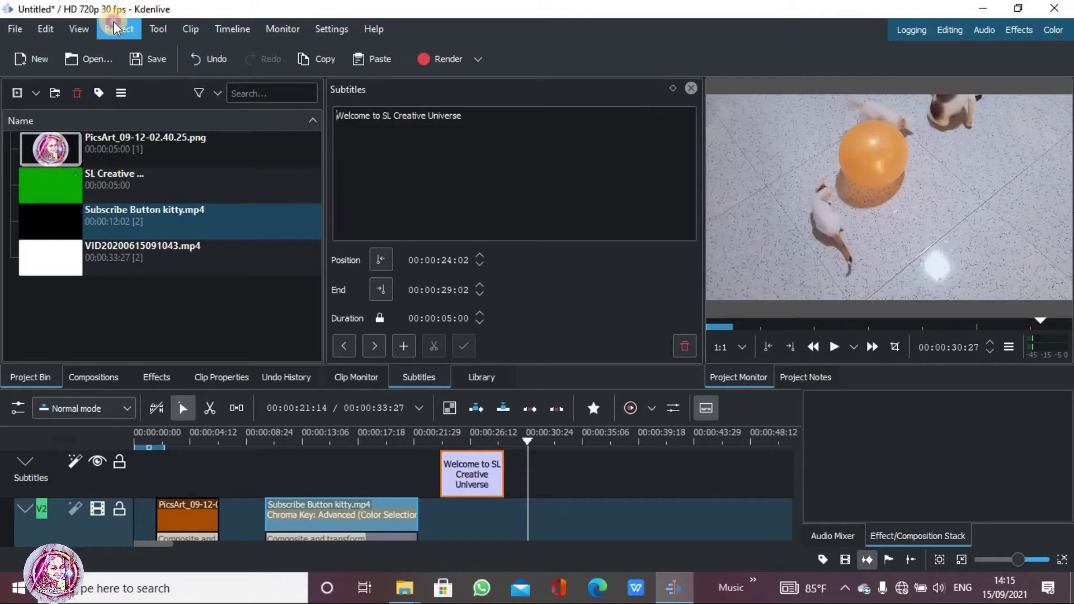
# Generate a 5-second Counter clip with the Seconds to 1 style and 1kHz beep each second, saved as 1.mlt in Videos.
pyautogui.click(114, 24)
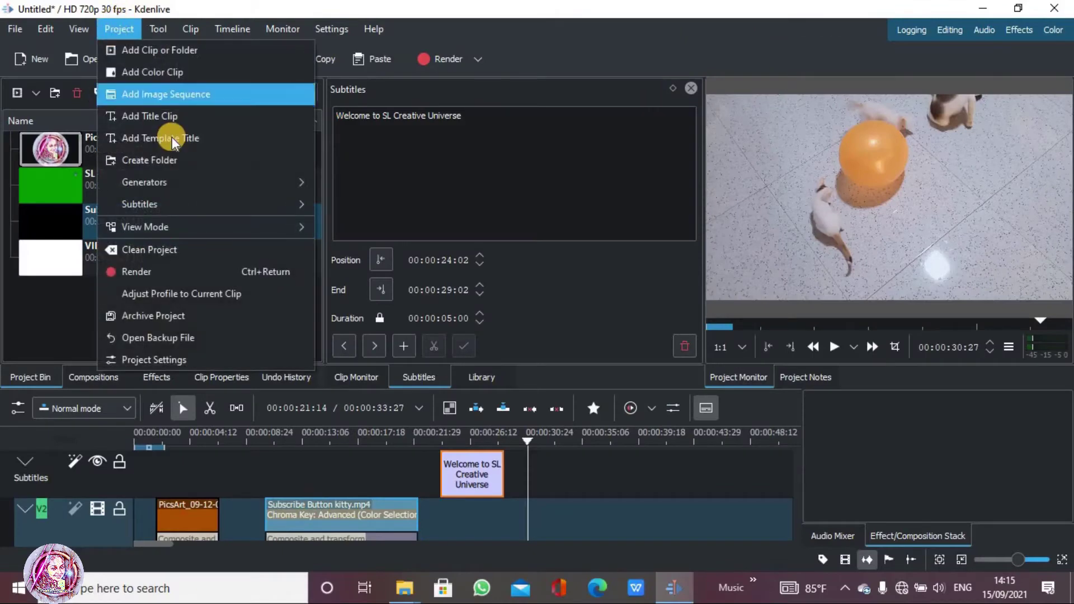
pyautogui.moveTo(170, 190)
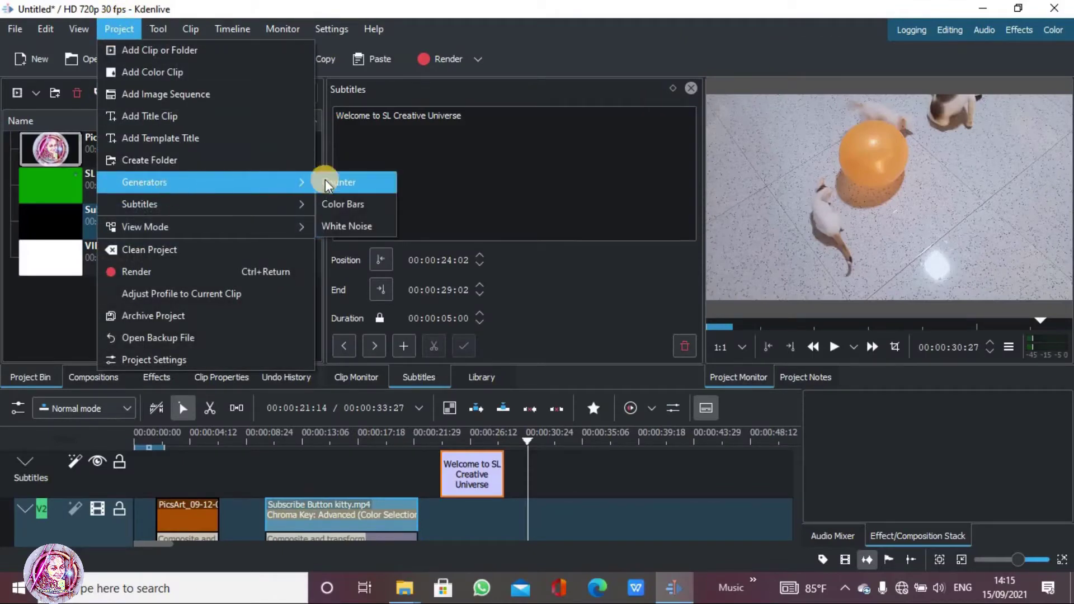
pyautogui.click(347, 189)
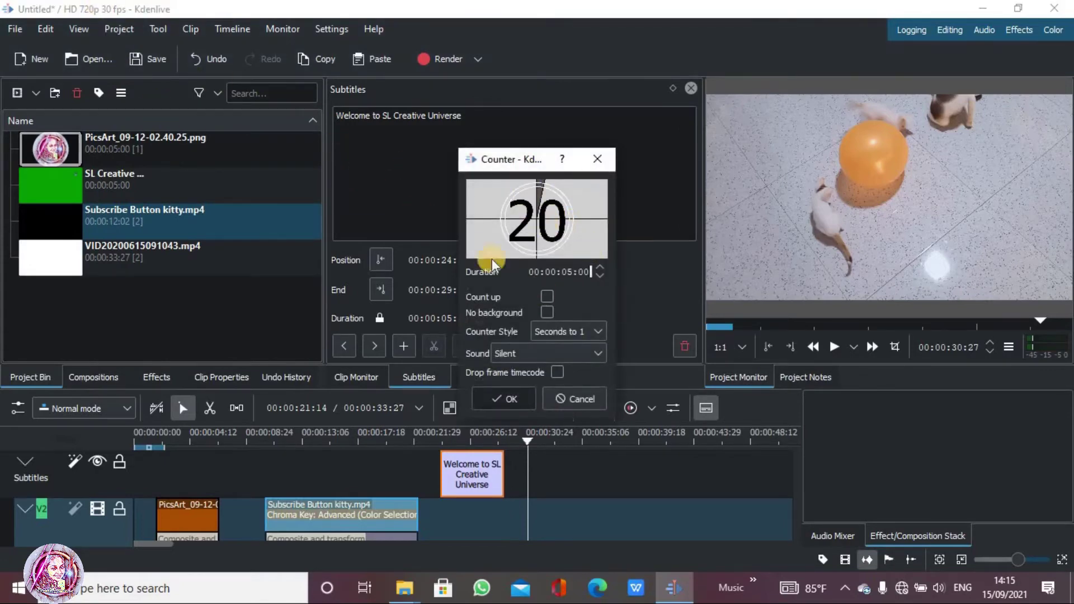
pyautogui.click(565, 350)
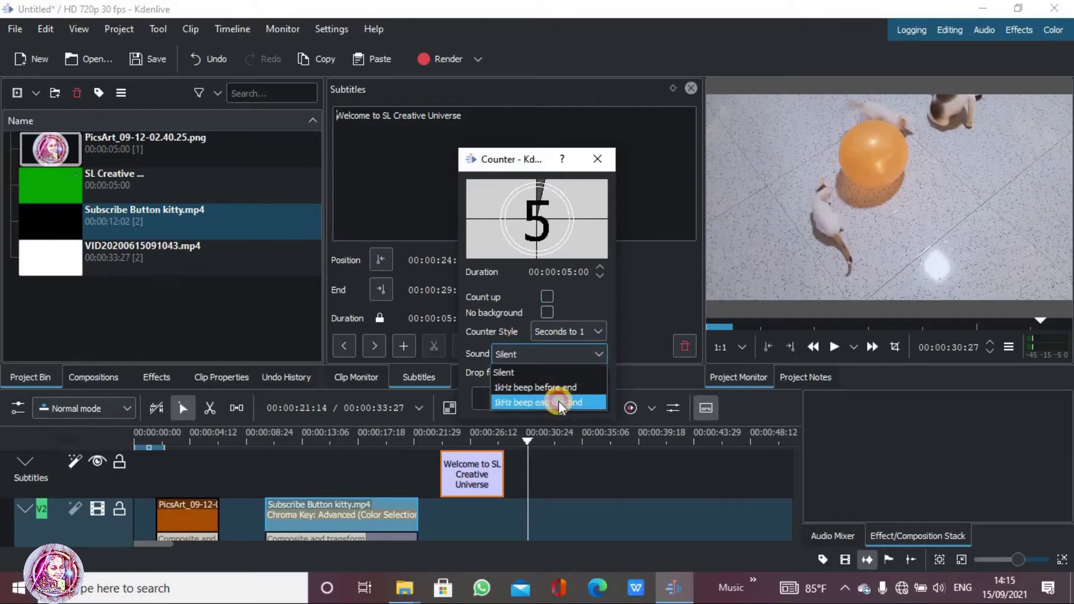
pyautogui.click(558, 402)
pyautogui.click(583, 331)
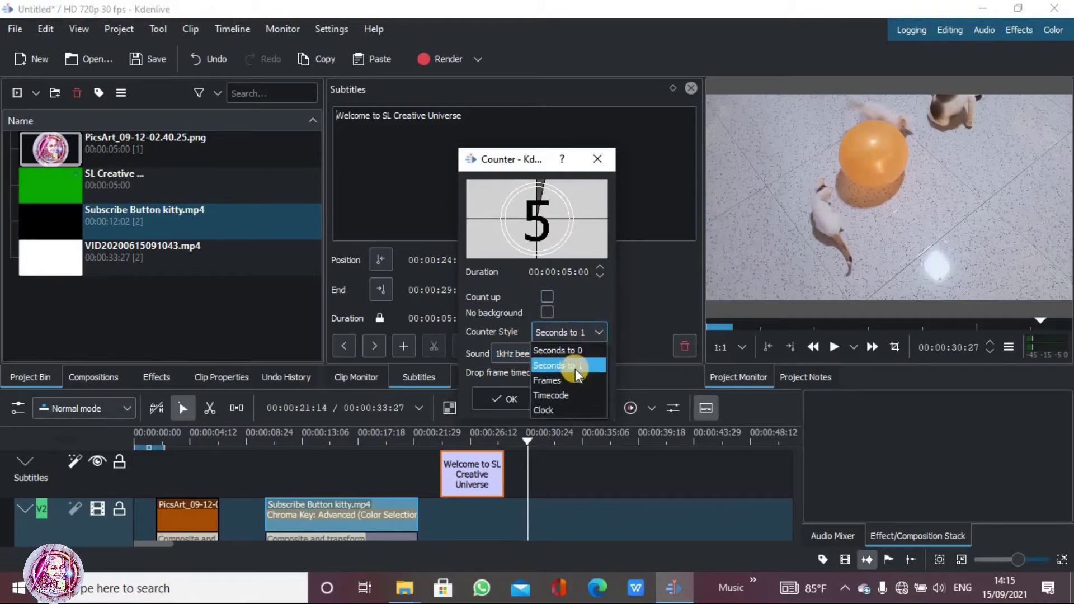
pyautogui.click(498, 397)
pyautogui.click(499, 397)
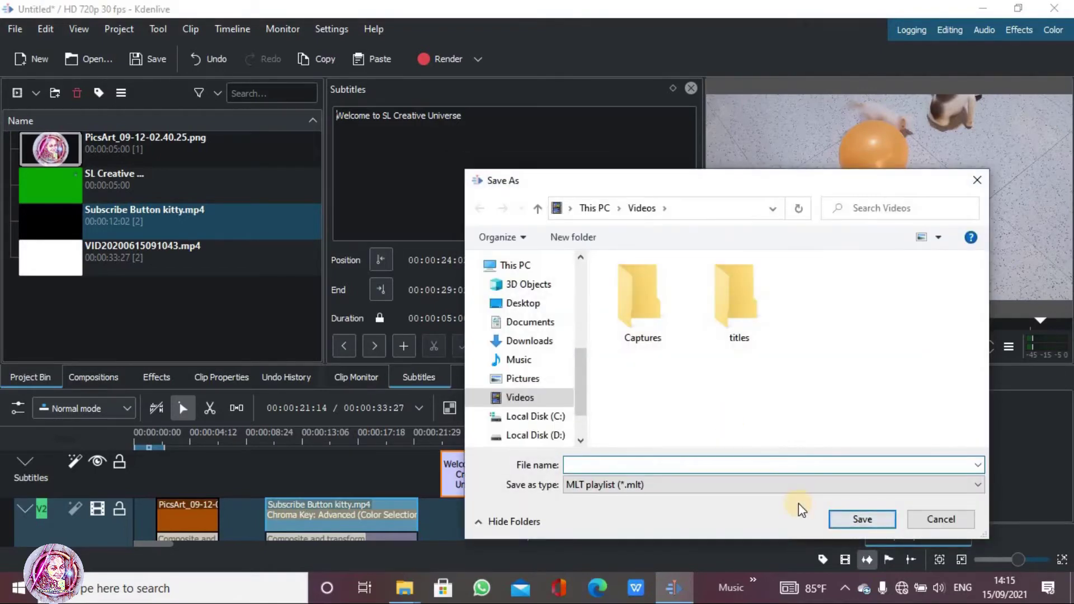
pyautogui.click(855, 521)
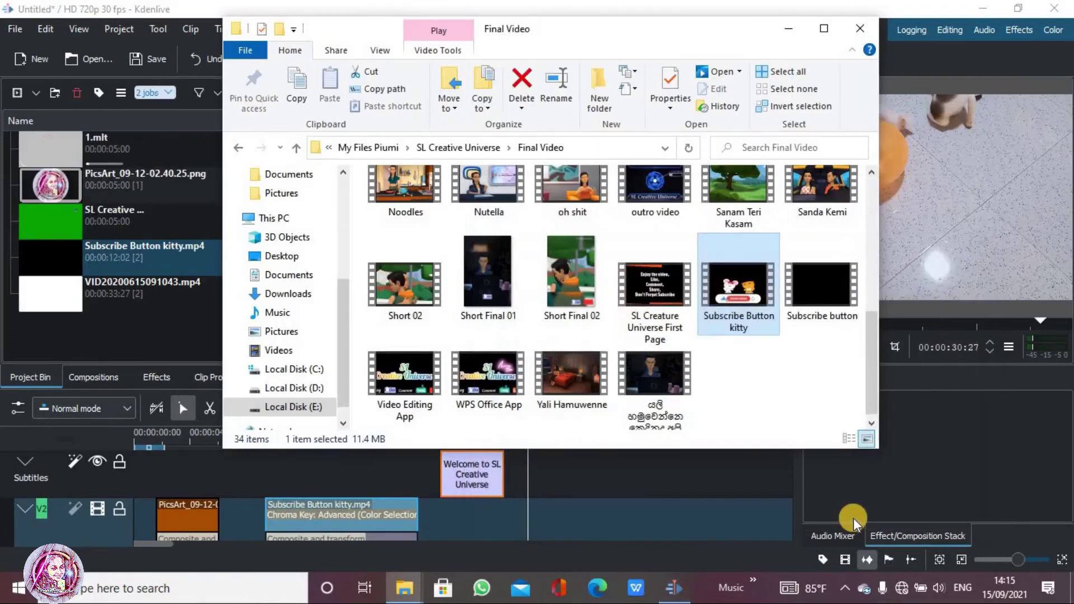
# Place the 1.mlt counter clip on track V2 at about 7.5 seconds, after the logo image, and play it.
pyautogui.click(150, 146)
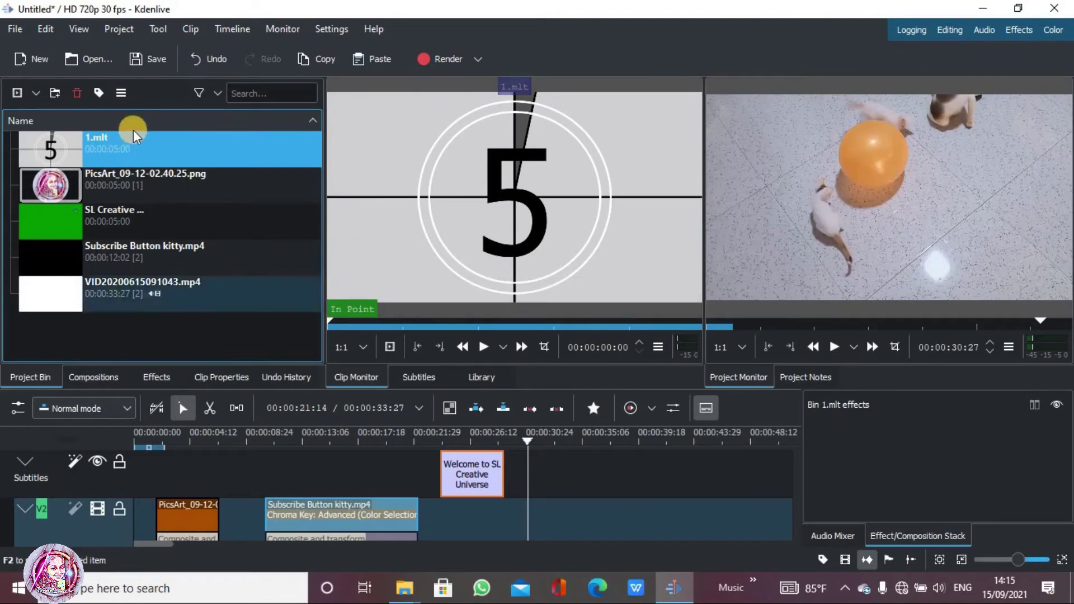
pyautogui.moveTo(108, 146); pyautogui.dragTo(235, 529)
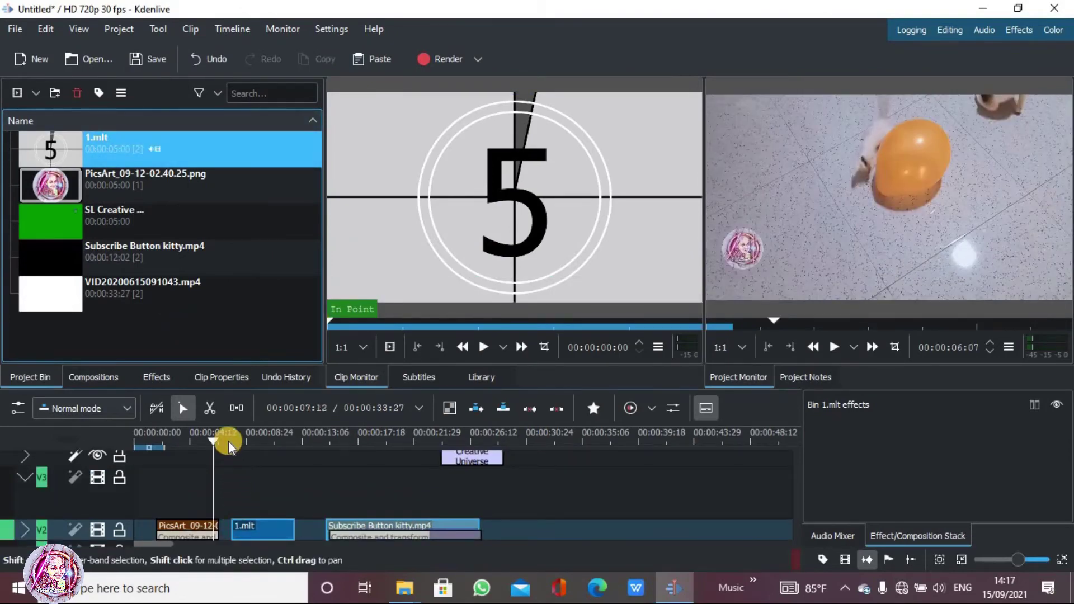
pyautogui.press('space')
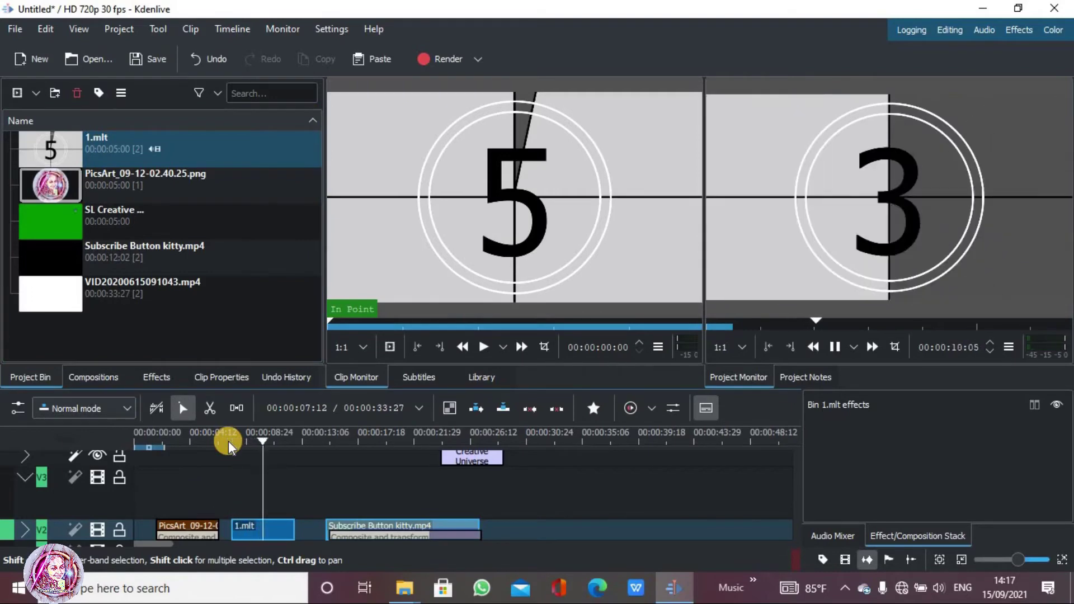
pyautogui.press('space')
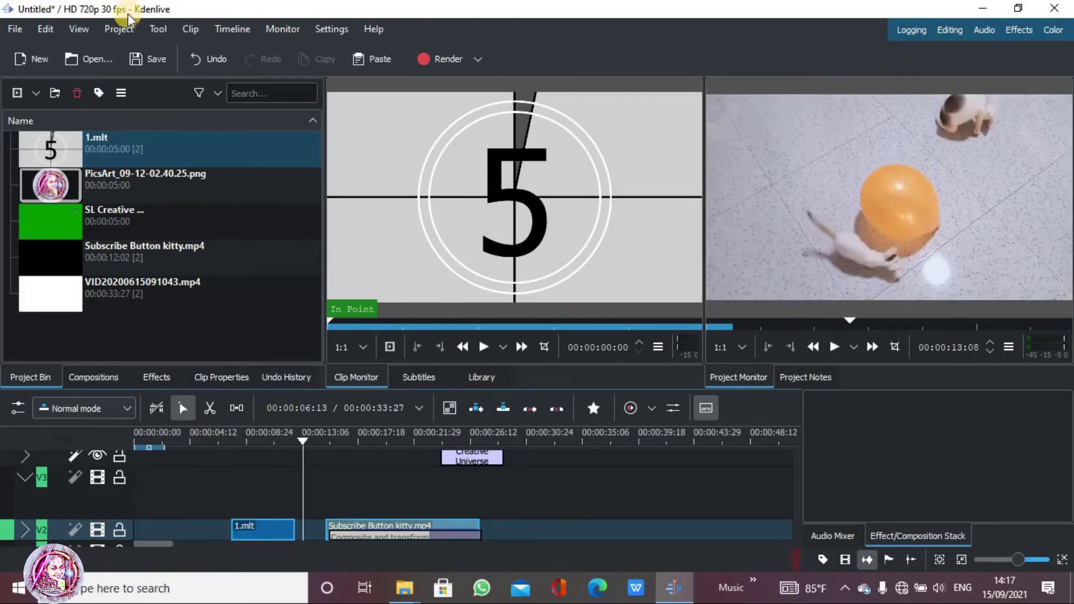
# Generate a Color Bars clip and save it as 2.mlt in the Videos folder.
pyautogui.click(120, 29)
pyautogui.moveTo(264, 180)
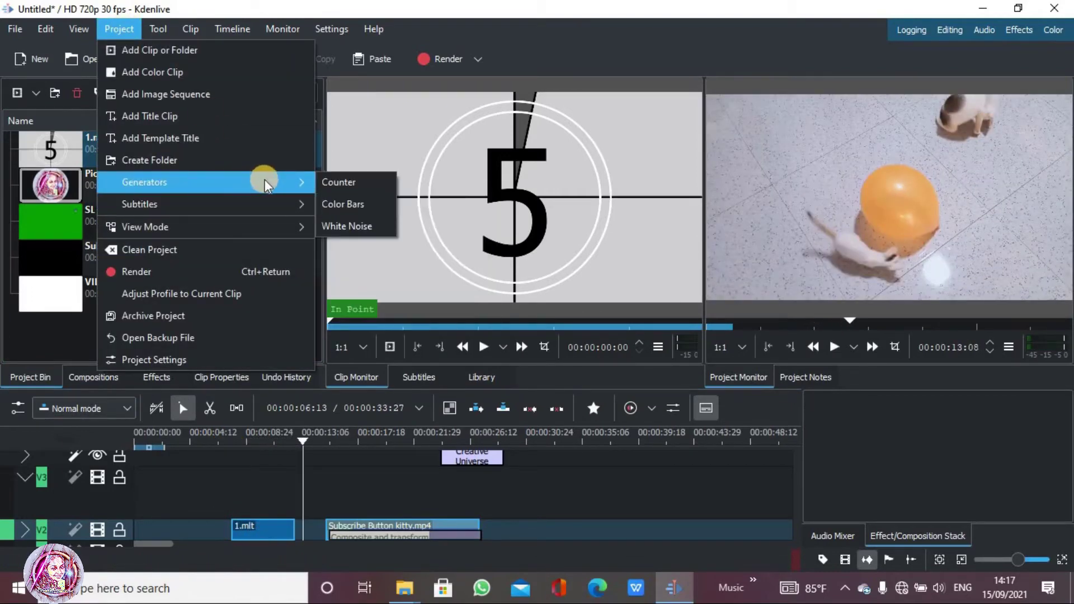
pyautogui.click(346, 207)
pyautogui.click(516, 368)
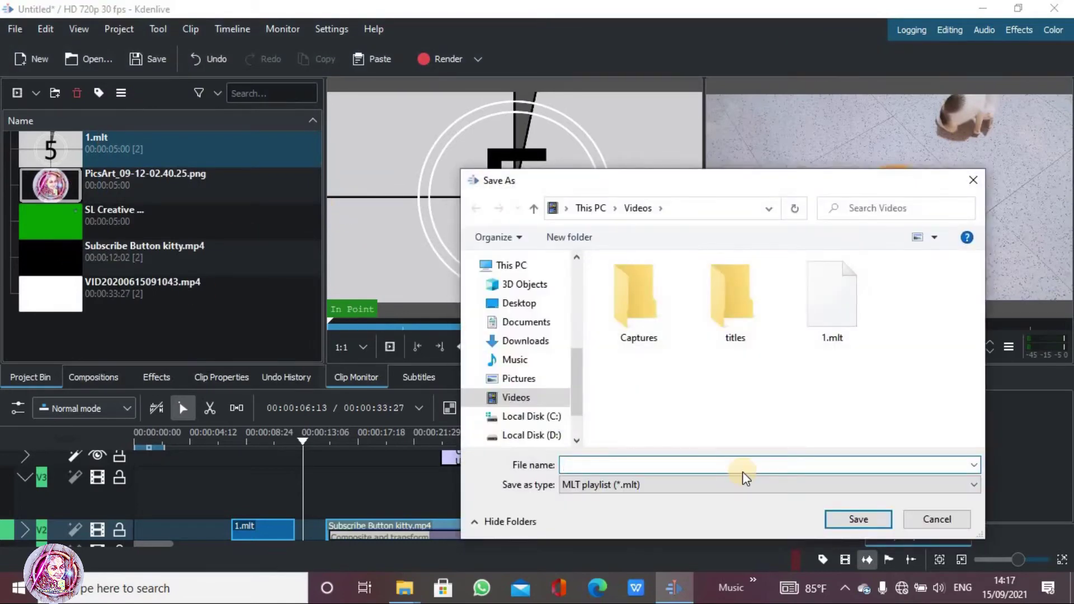
pyautogui.write('2')
pyautogui.press('Return')
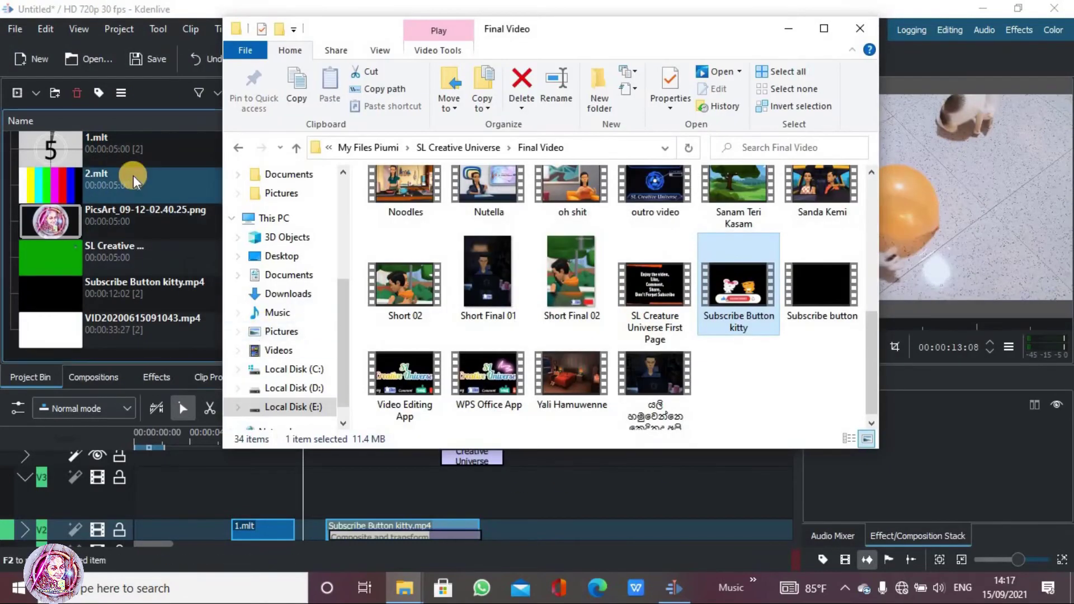
# Place the 2.mlt color bars clip on track V2 at about 1 second and play it.
pyautogui.moveTo(137, 176); pyautogui.dragTo(144, 523)
pyautogui.click(144, 442)
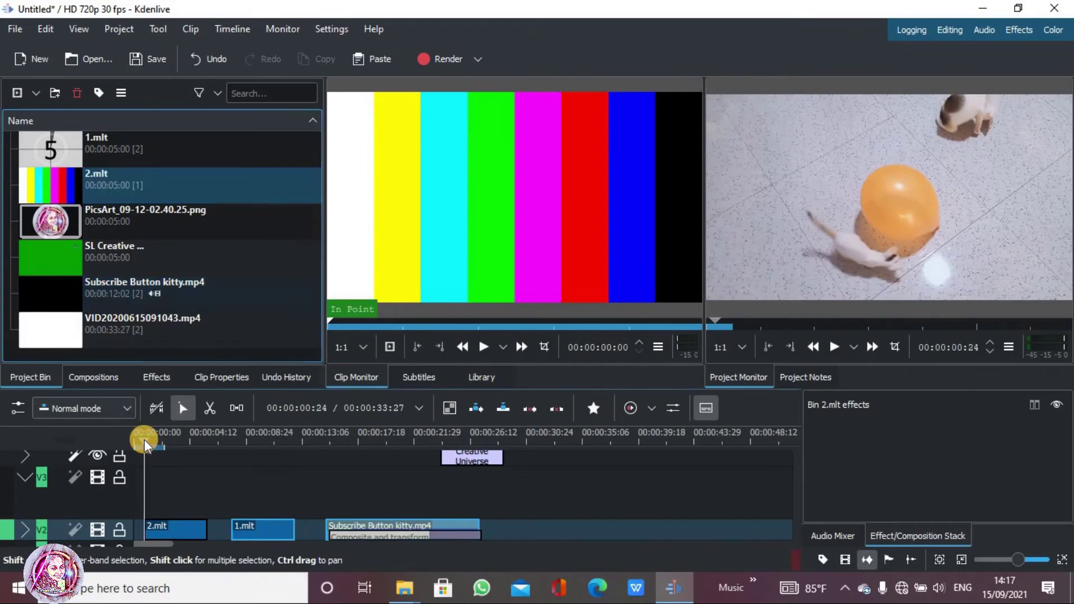
pyautogui.press('space')
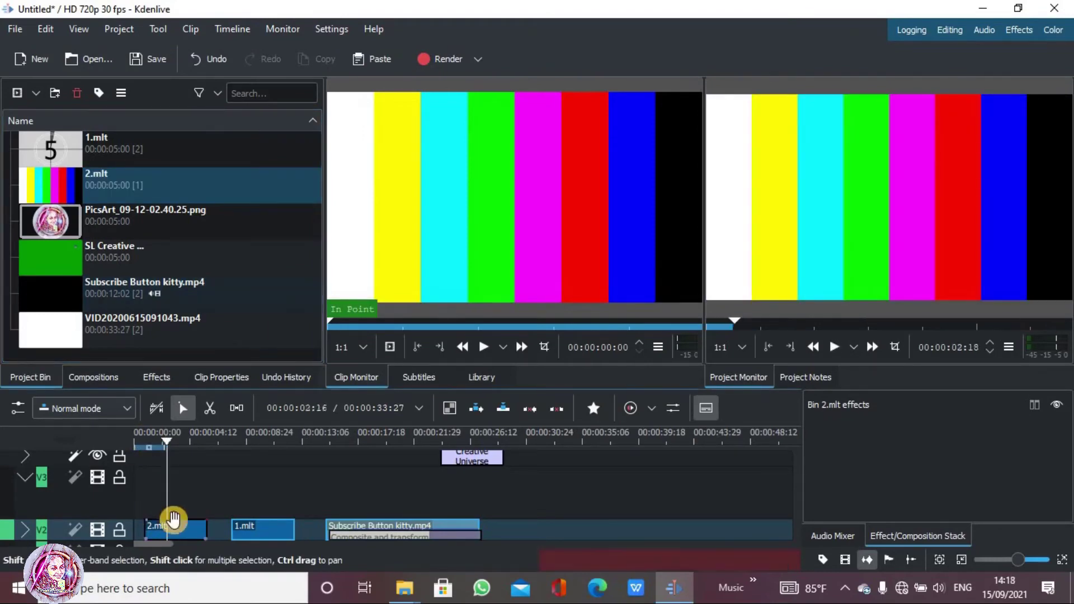
# Move the 2.mlt clip to the start of track V2 and the 1.mlt clip directly before the Subscribe Button kitty.mp4 clip.
pyautogui.moveTo(178, 526); pyautogui.dragTo(168, 526)
pyautogui.moveTo(247, 526); pyautogui.dragTo(278, 526)
pyautogui.scroll(-2, 278, 503)
# Generate a white noise clip and save it as 3.mlt in the Videos folder.
pyautogui.click(118, 29)
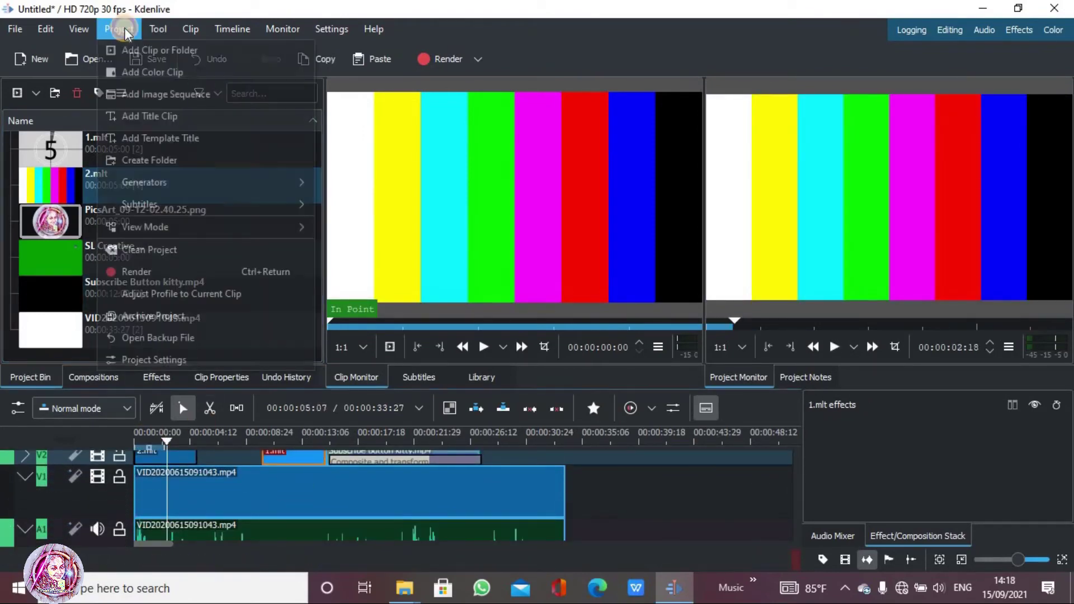
pyautogui.click(242, 185)
pyautogui.click(353, 224)
pyautogui.click(509, 350)
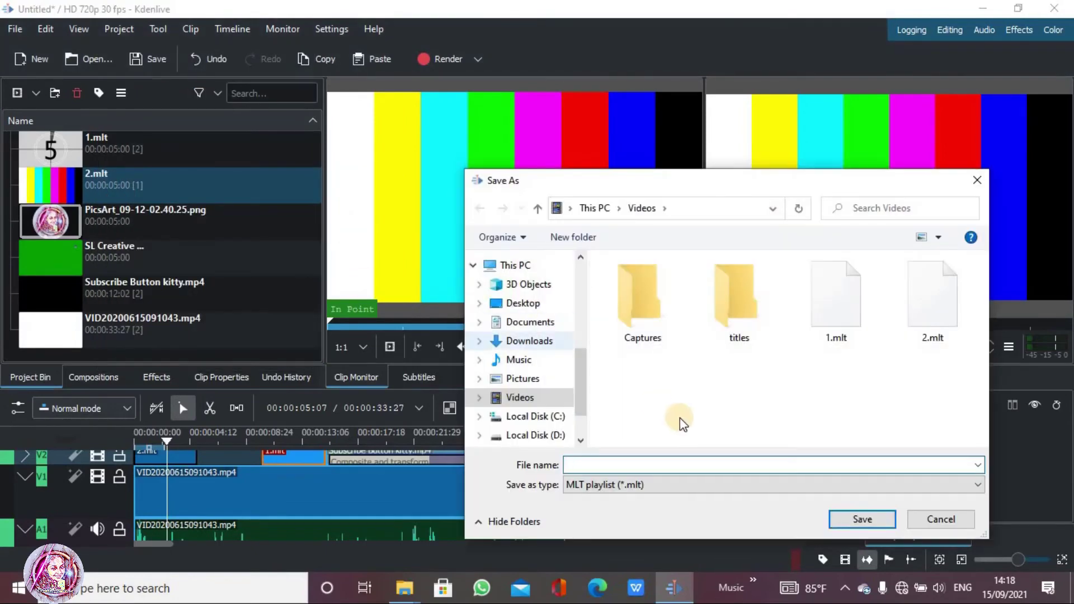
pyautogui.write('3')
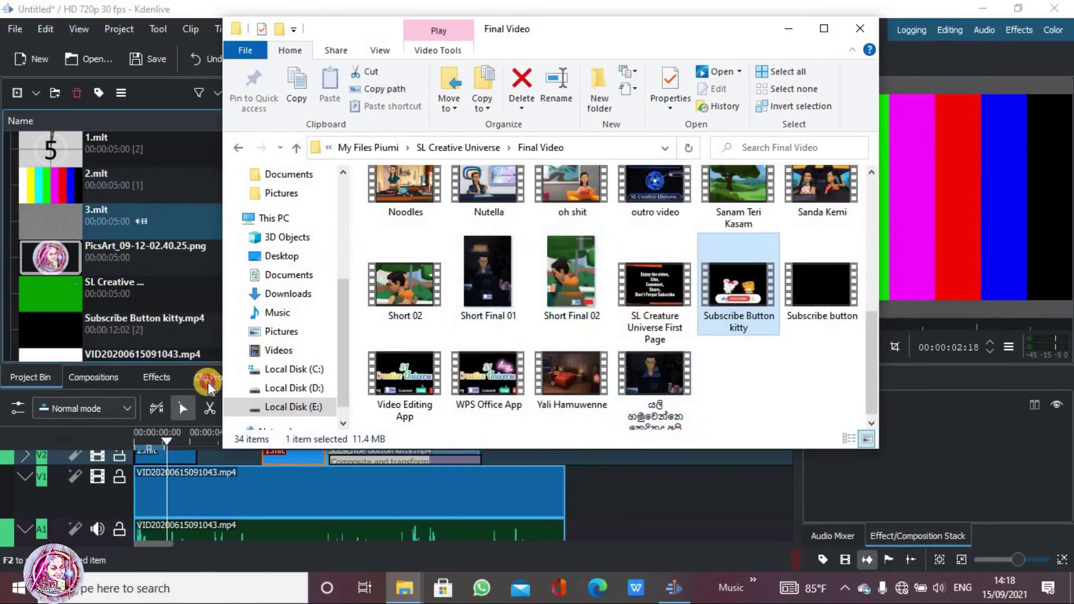
# Place the 3.mlt noise clip on track V2 at about 28 seconds, after the subscribe button clip, and play it.
pyautogui.moveTo(208, 386); pyautogui.dragTo(495, 525)
pyautogui.click(486, 431)
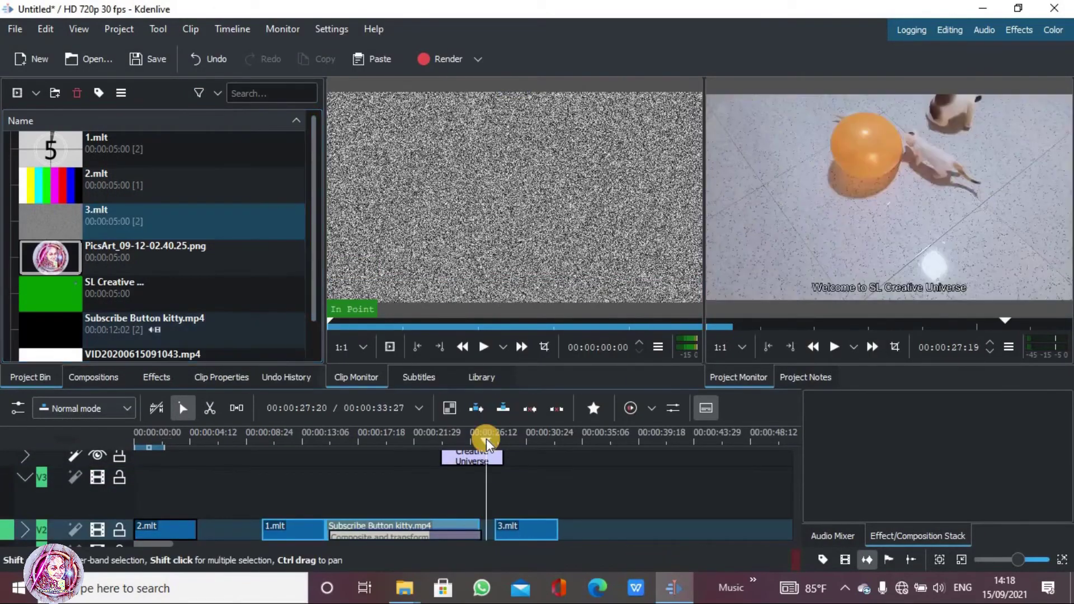
pyautogui.press('space')
pyautogui.press('space')
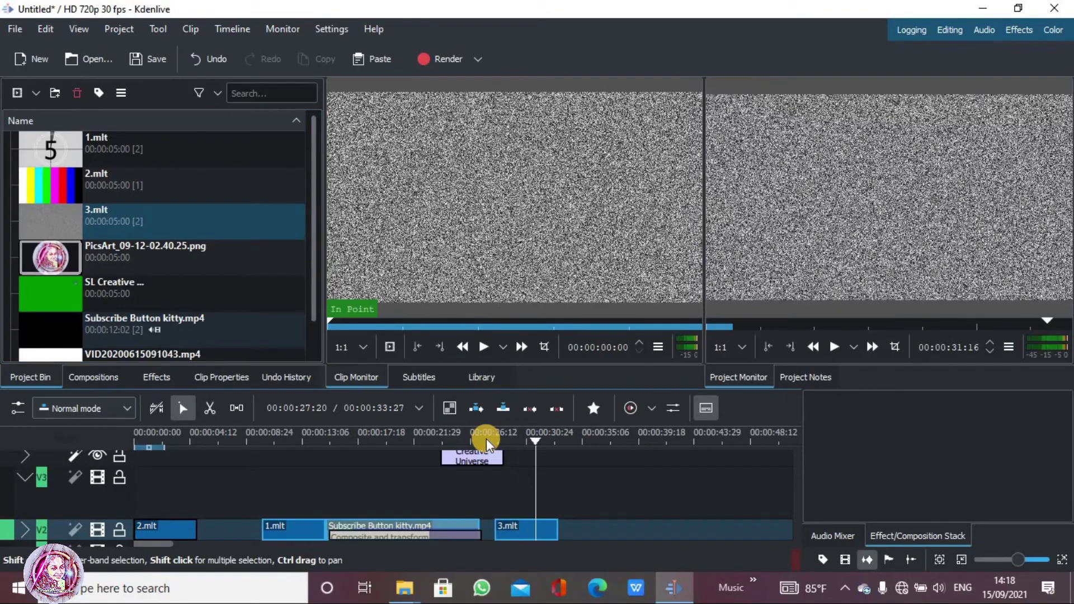
# Set the A1 track balance to -3 in the Audio layout's mixer and return to the Editing layout.
pyautogui.click(986, 30)
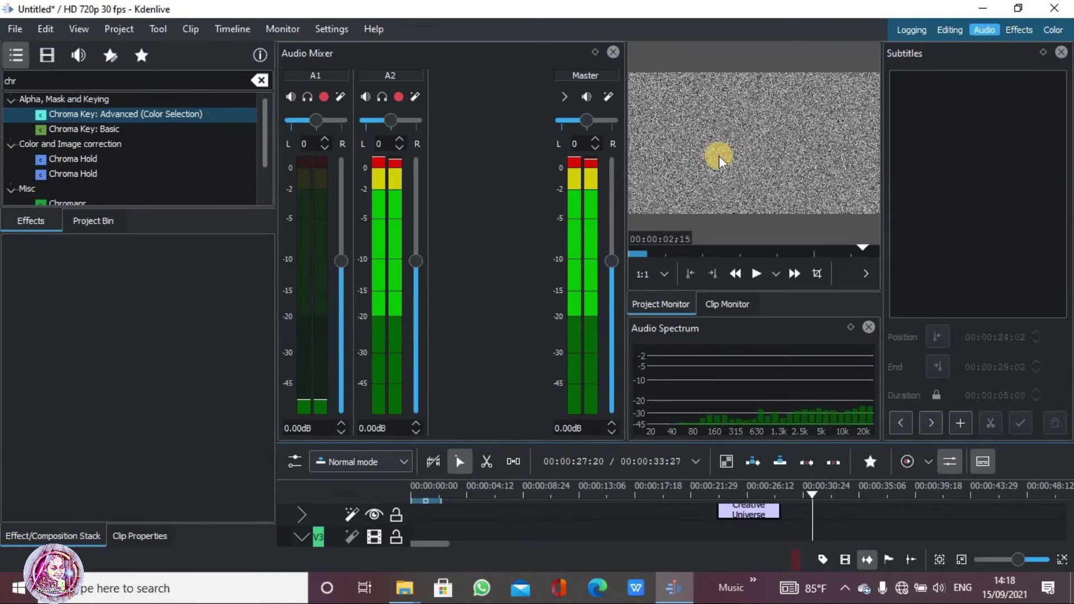
pyautogui.click(319, 119)
pyautogui.moveTo(312, 119); pyautogui.dragTo(321, 121)
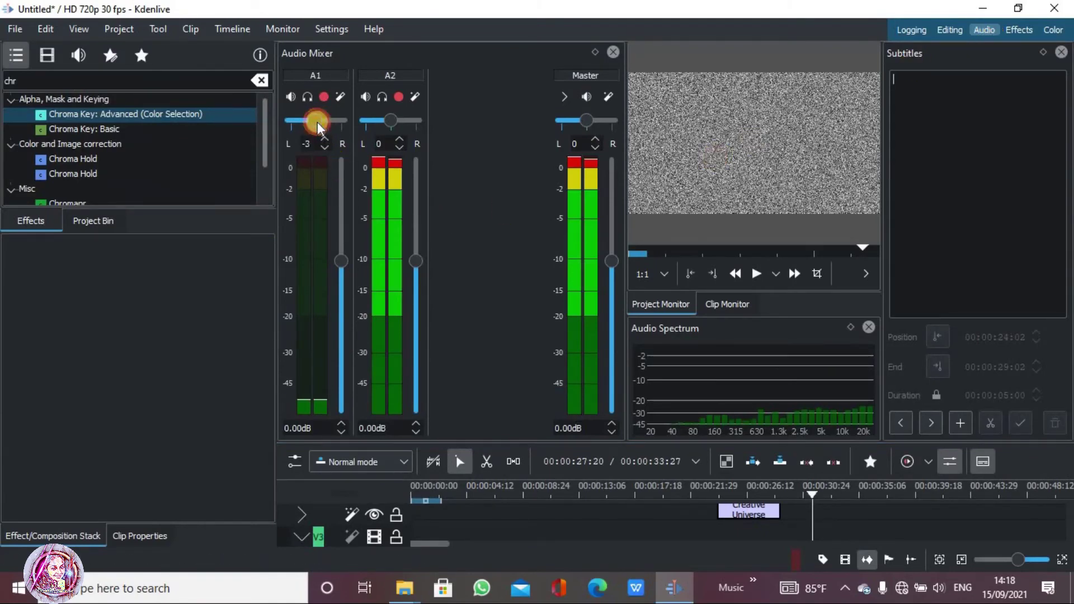
pyautogui.click(958, 84)
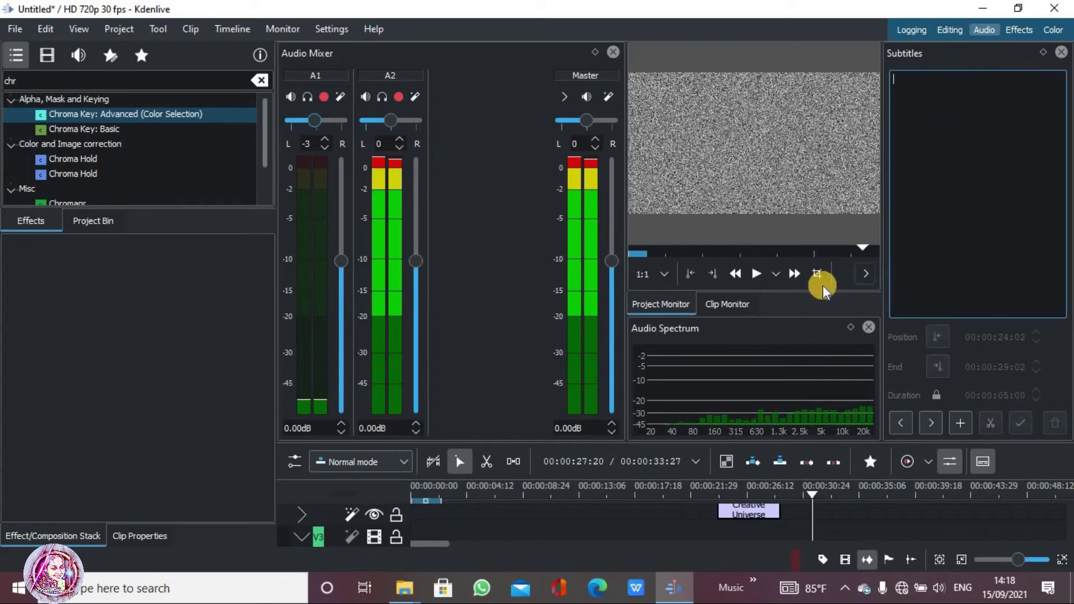
pyautogui.click(949, 29)
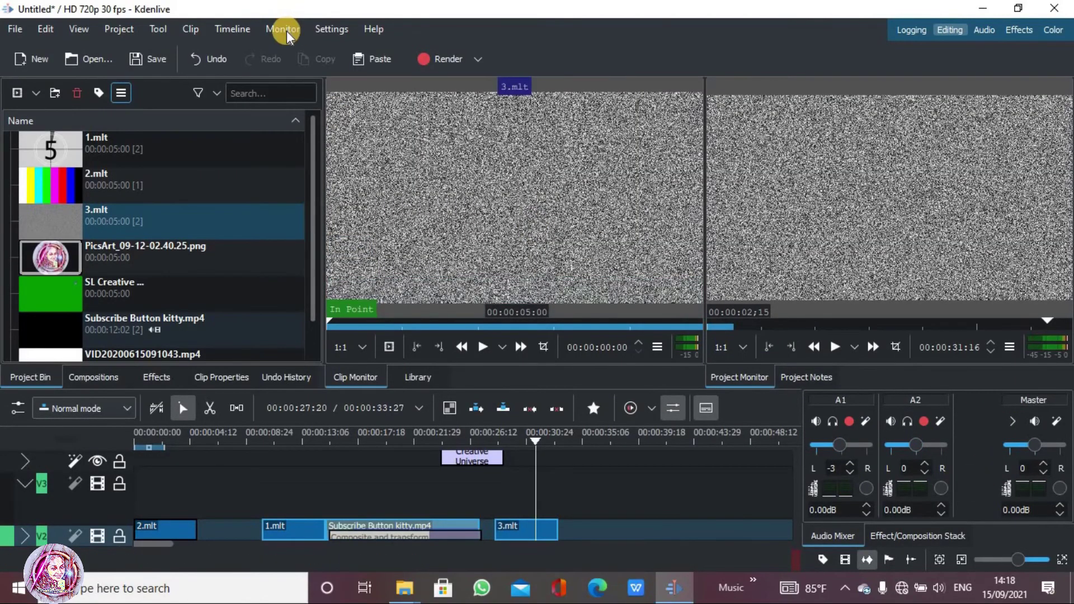
# Render the full project as MP4-H264/AAC to untitled.mp4 in the Videos folder, overwriting the existing file.
pyautogui.click(465, 59)
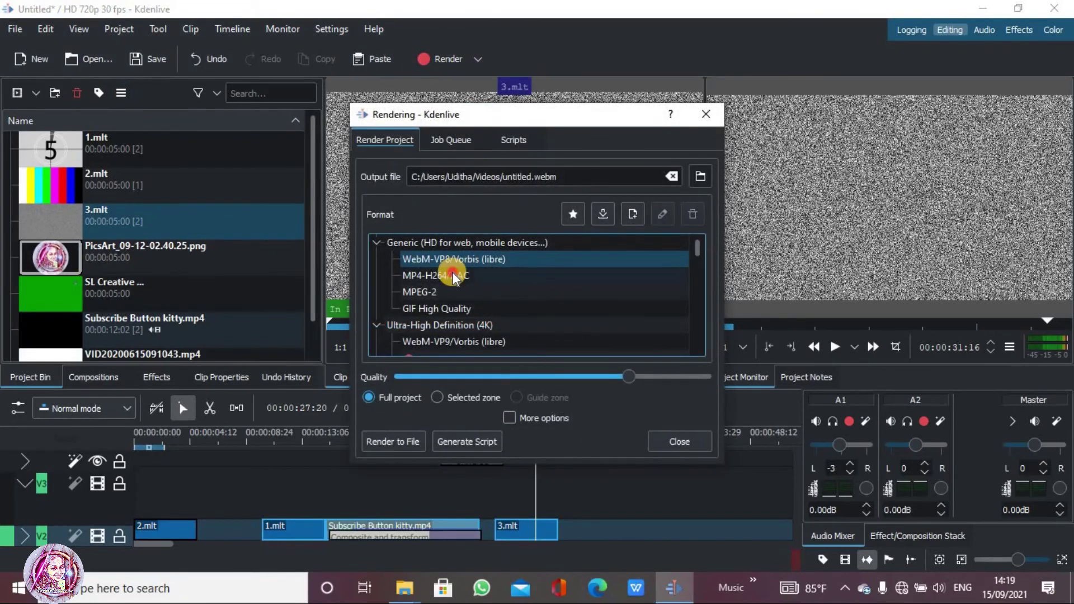
pyautogui.click(453, 277)
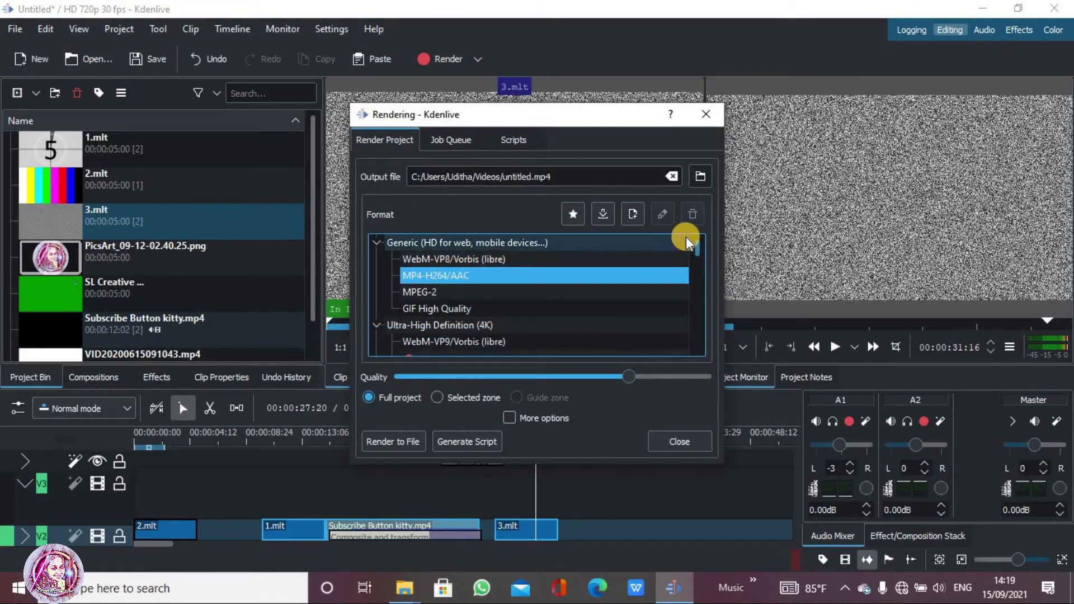
pyautogui.click(706, 176)
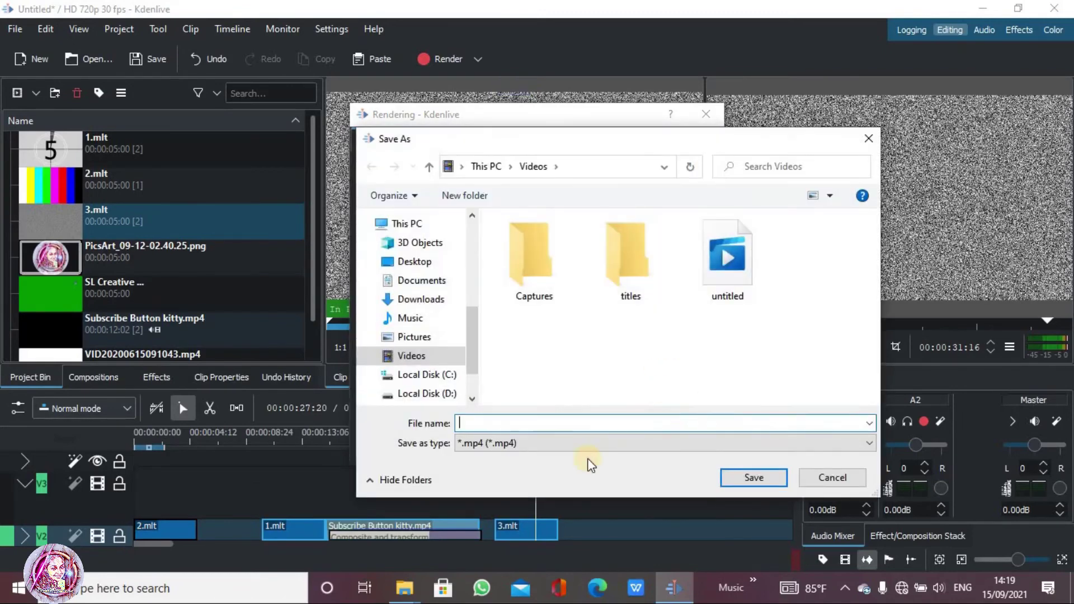
pyautogui.click(836, 487)
pyautogui.click(402, 444)
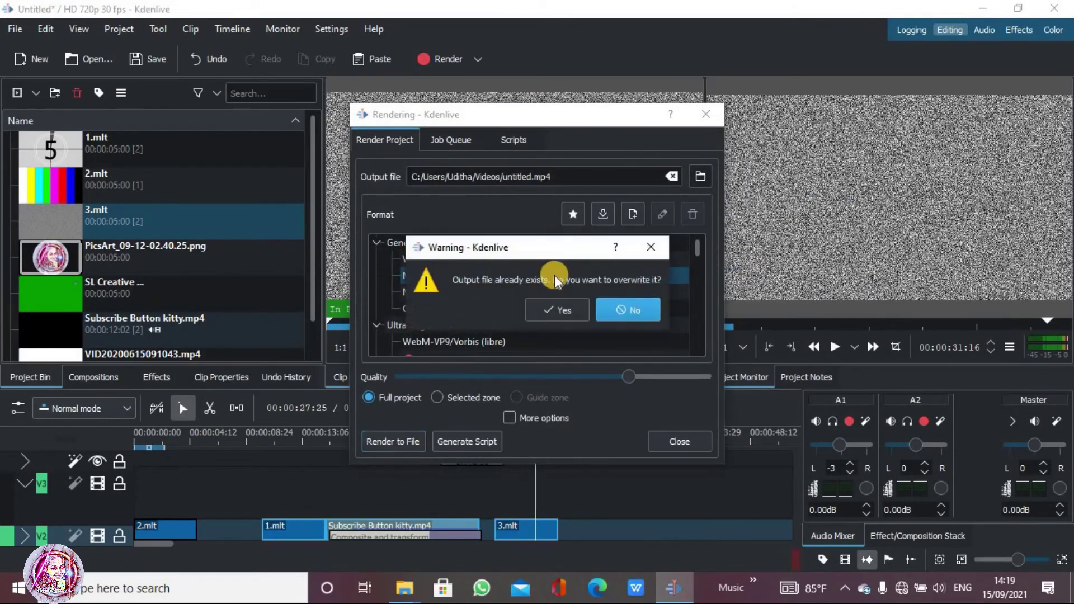
pyautogui.click(569, 308)
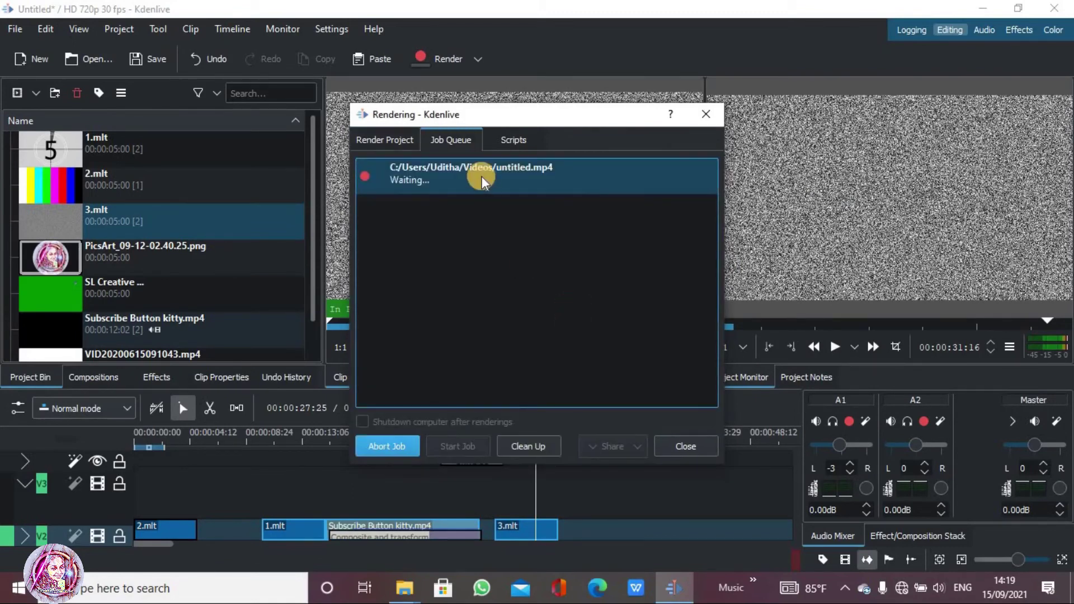
pyautogui.click(438, 59)
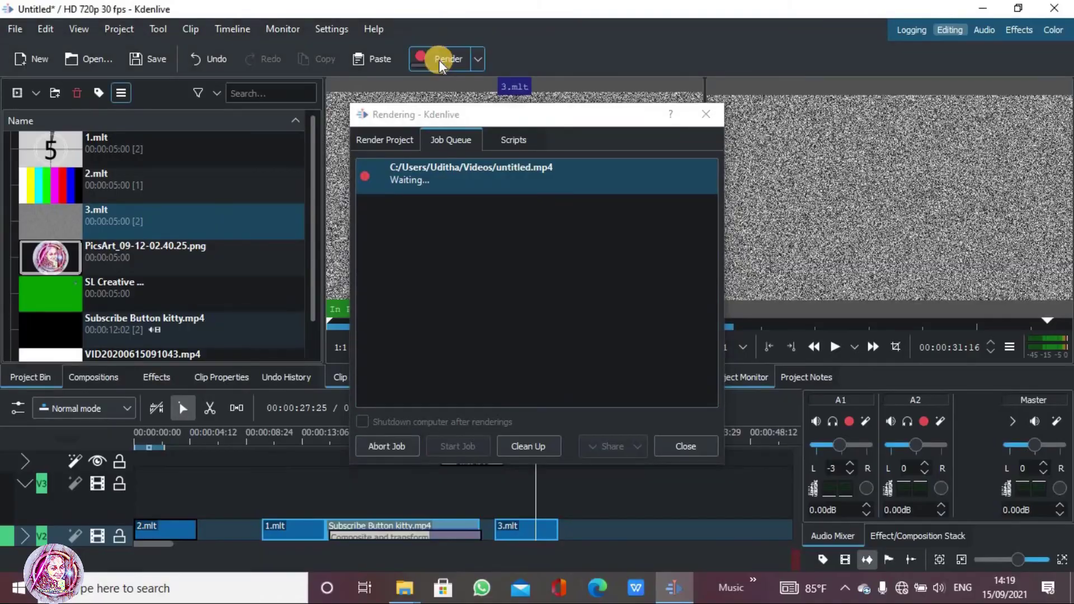